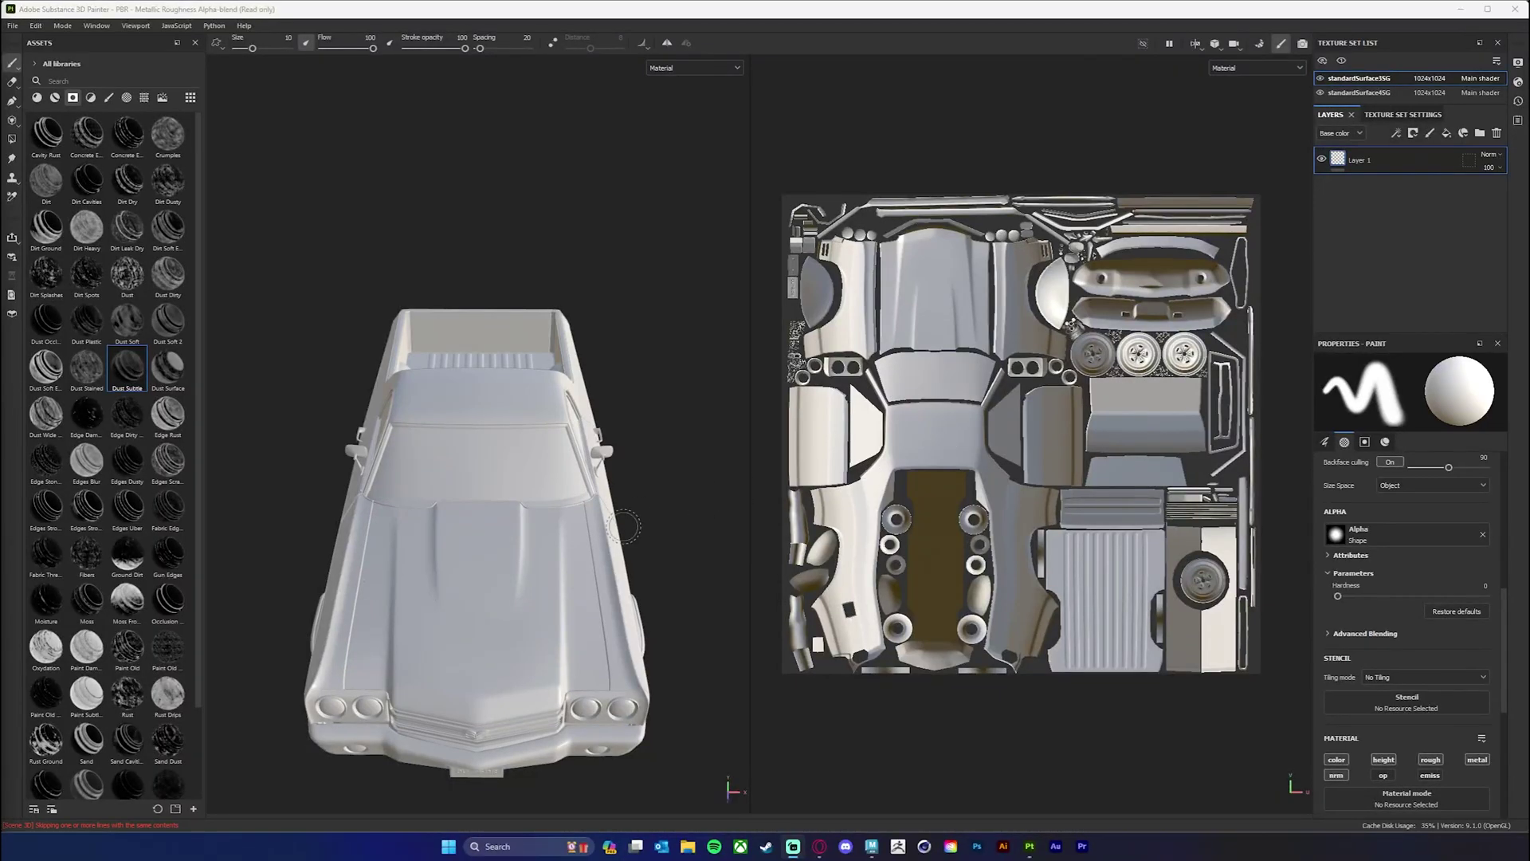
- Compare the UV layouts of the standardSurface3SG and standardSurface4SG texture sets and view the car from the front side
{"action": "left_click_drag", "start_coordinate": [689, 544], "coordinate": [717, 492], "text": "alt"}
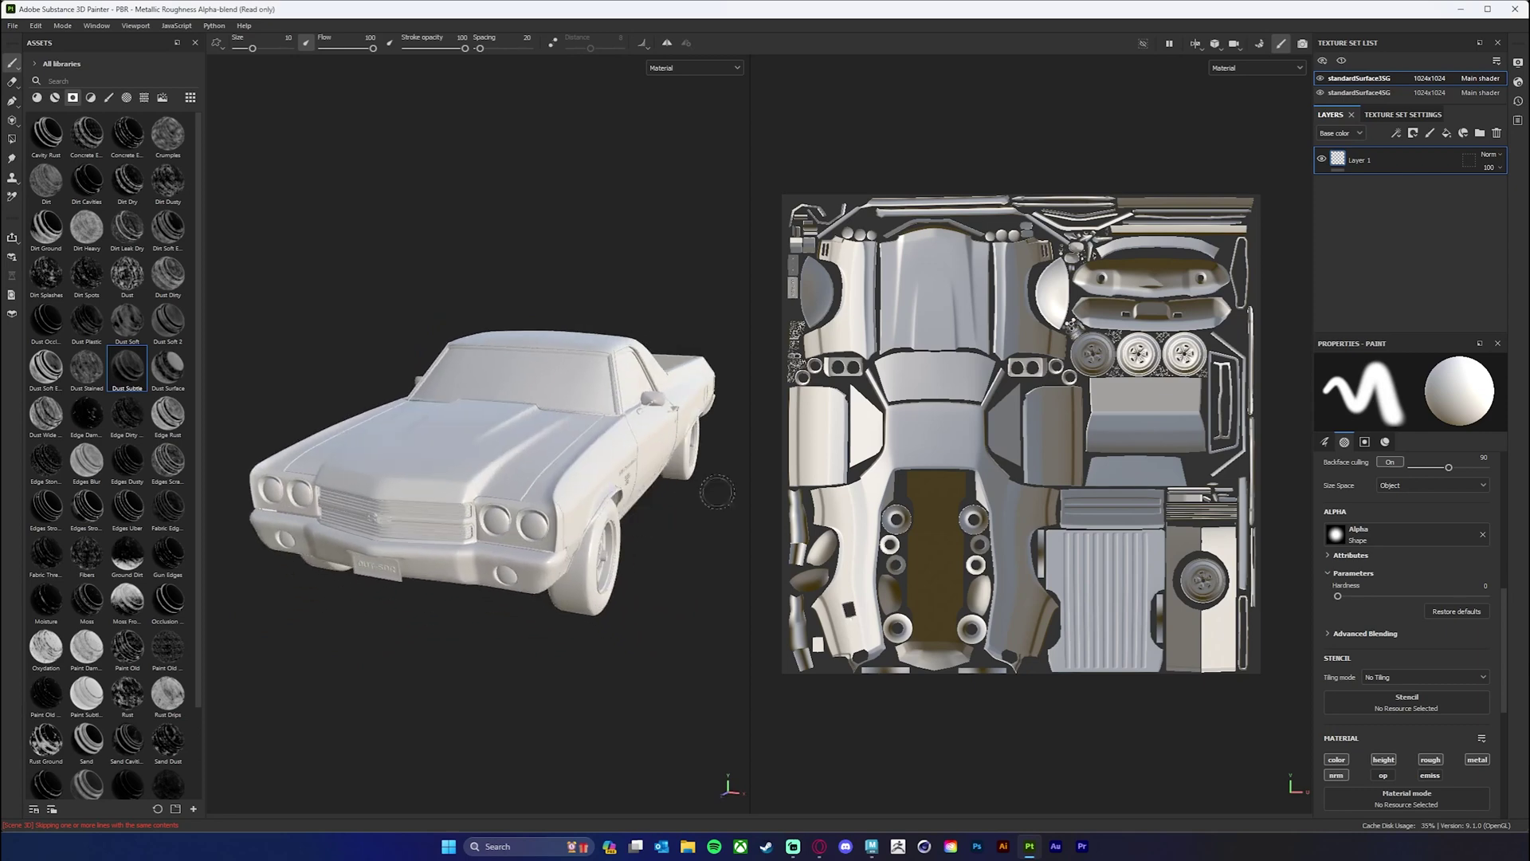
{"action": "left_click", "coordinate": [1364, 93]}
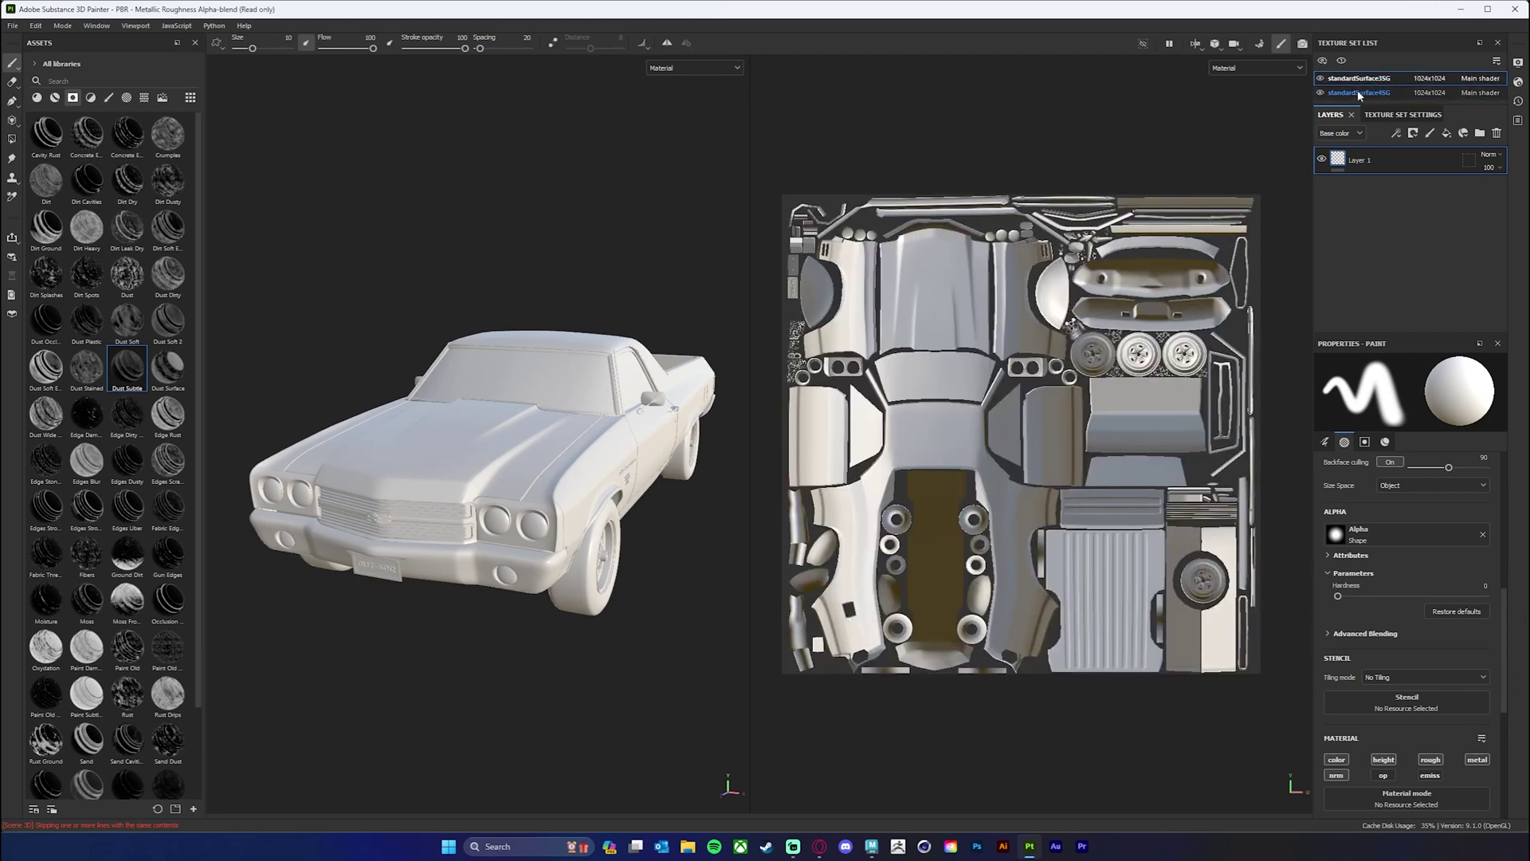
{"action": "left_click", "coordinate": [1360, 93]}
{"action": "left_click", "coordinate": [1365, 94]}
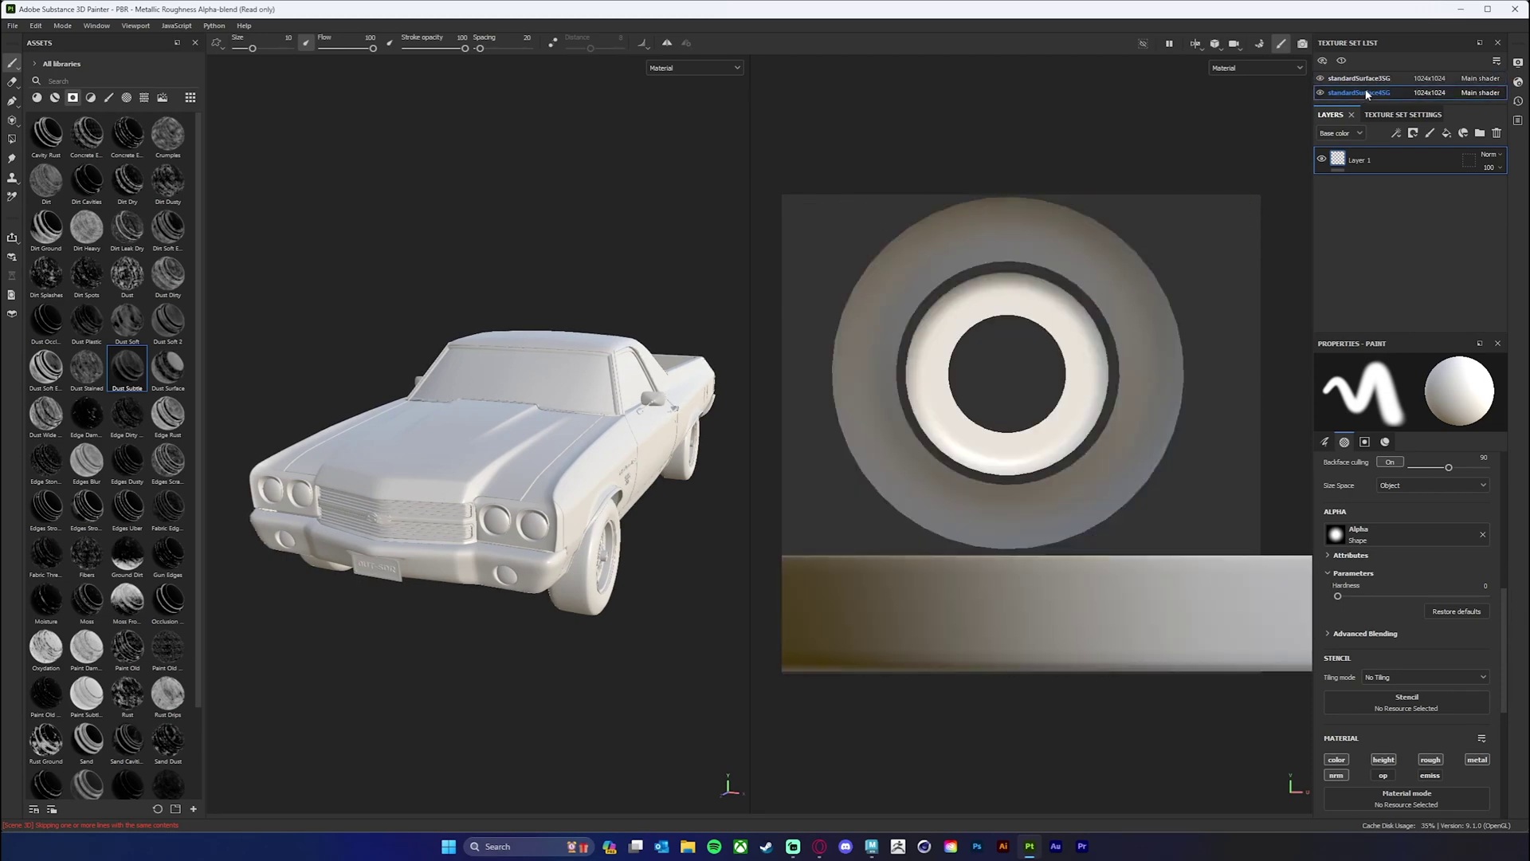
{"action": "mouse_move", "coordinate": [691, 561]}
{"action": "left_mouse_down", "text": "alt"}
{"action": "mouse_move", "coordinate": [694, 580]}
{"action": "mouse_move", "coordinate": [706, 545]}
{"action": "left_mouse_up", "text": "alt"}
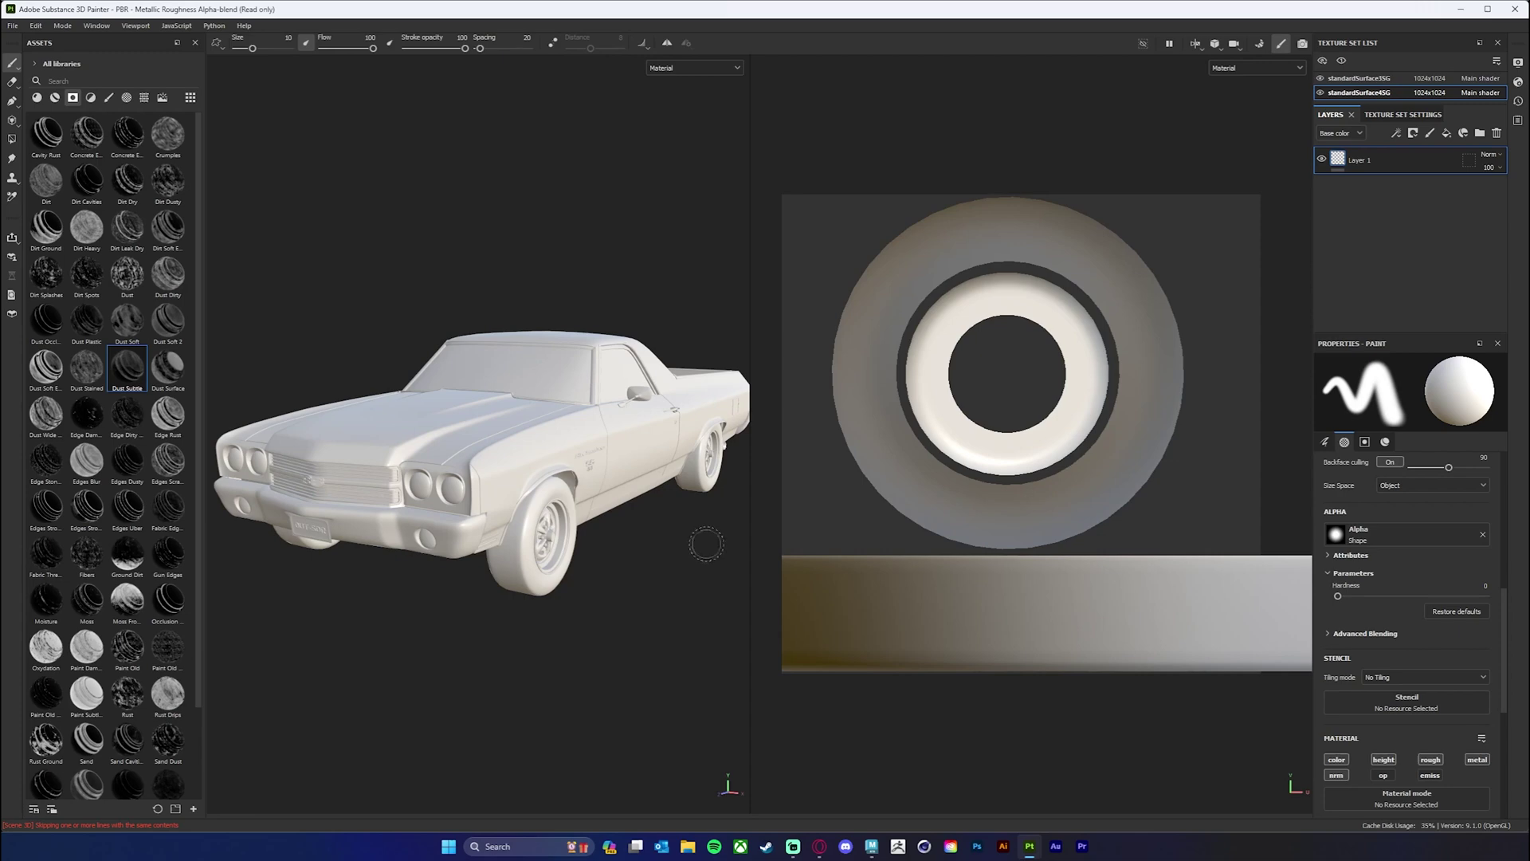
{"action": "left_click", "coordinate": [1388, 80]}
{"action": "left_click", "coordinate": [1387, 93]}
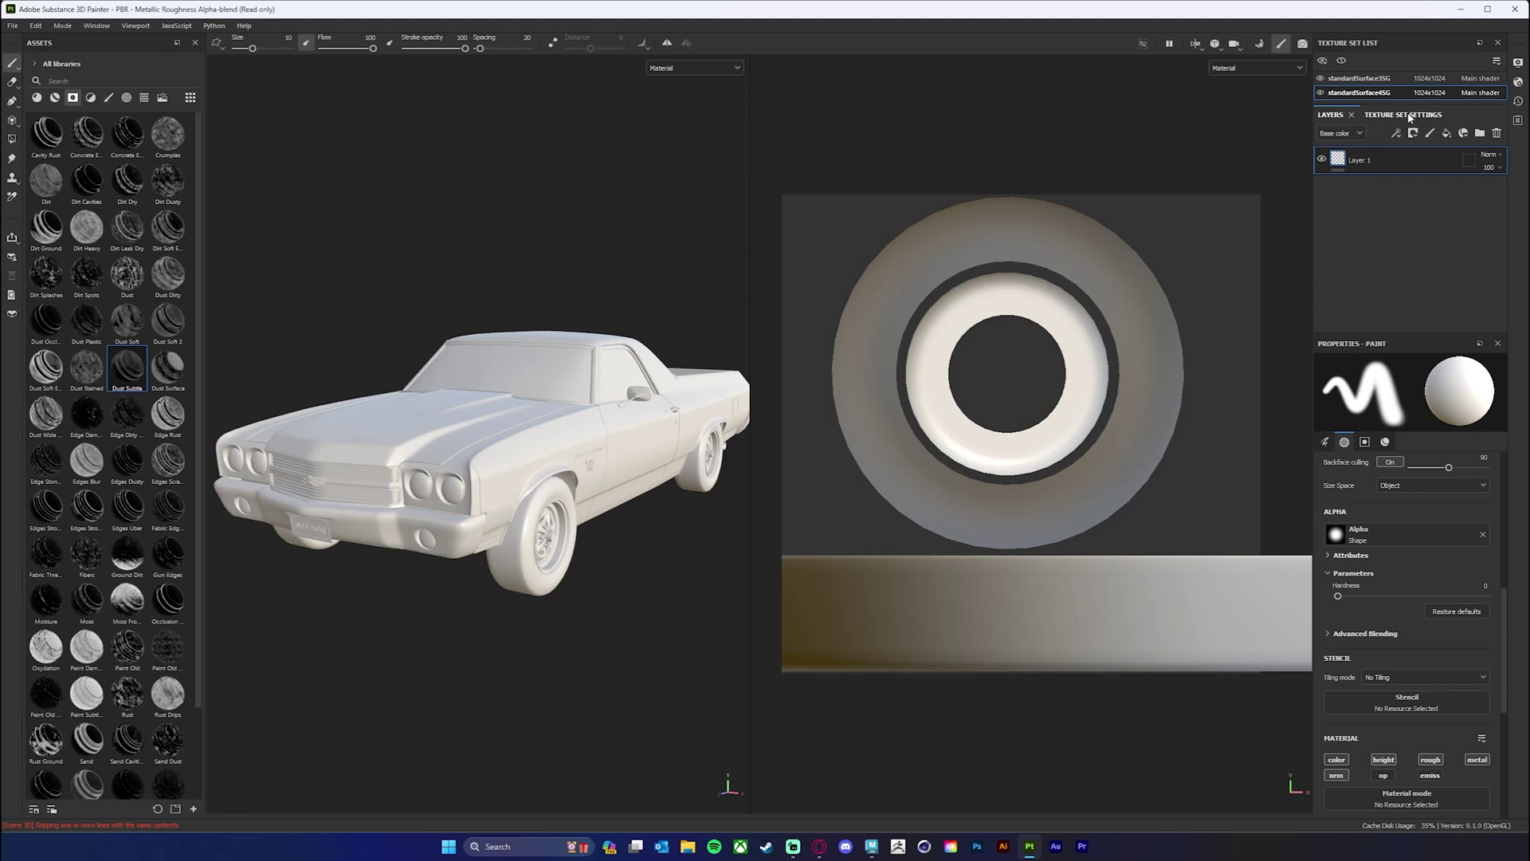
- Set the texture size of the standardSurface3SG texture set to 4096
{"action": "left_click", "coordinate": [1407, 116]}
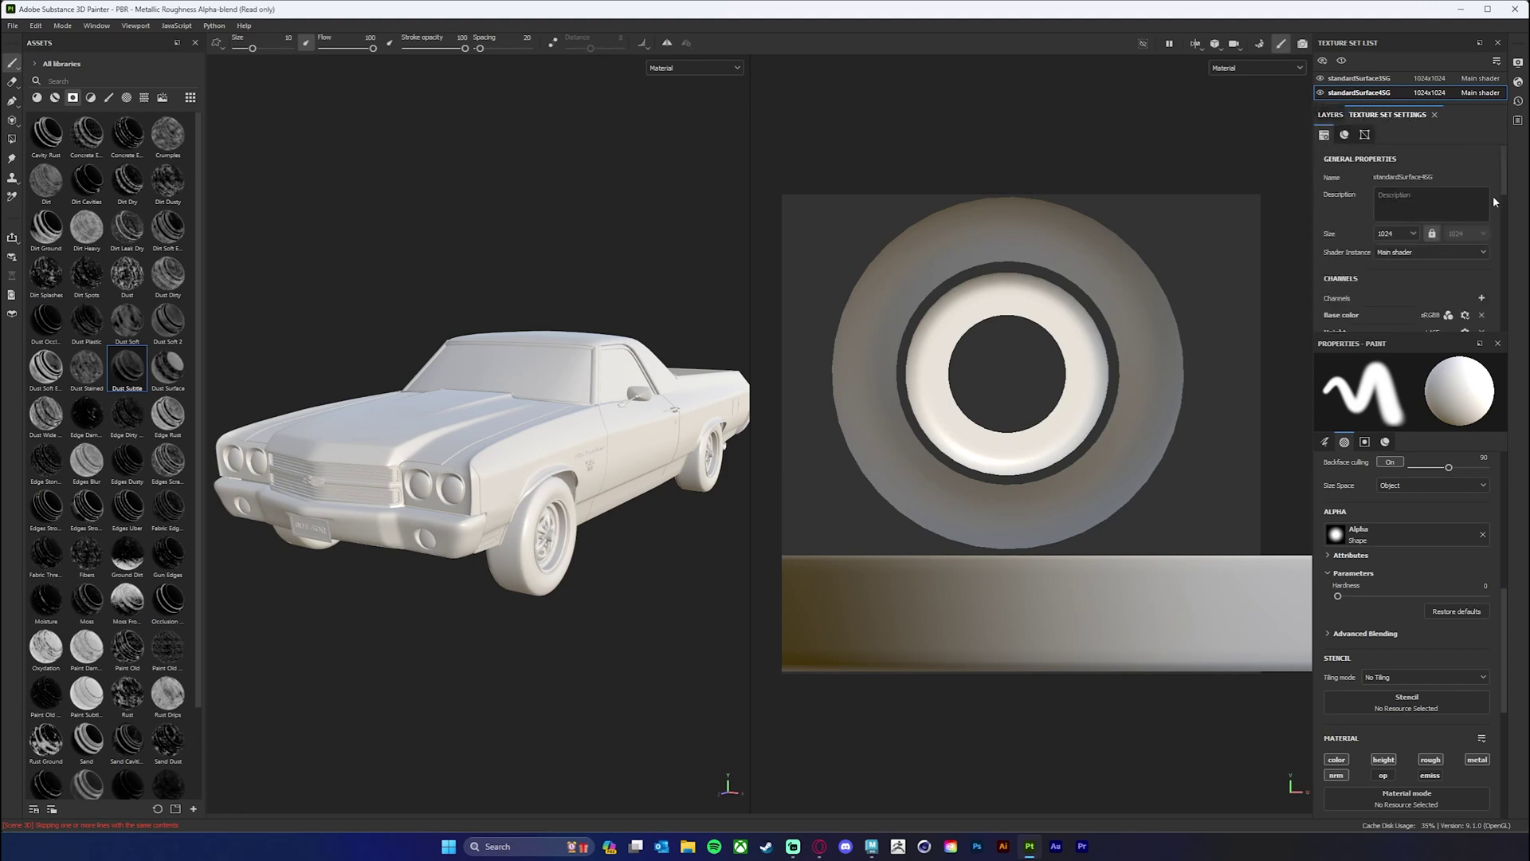
{"action": "left_click", "coordinate": [1363, 79]}
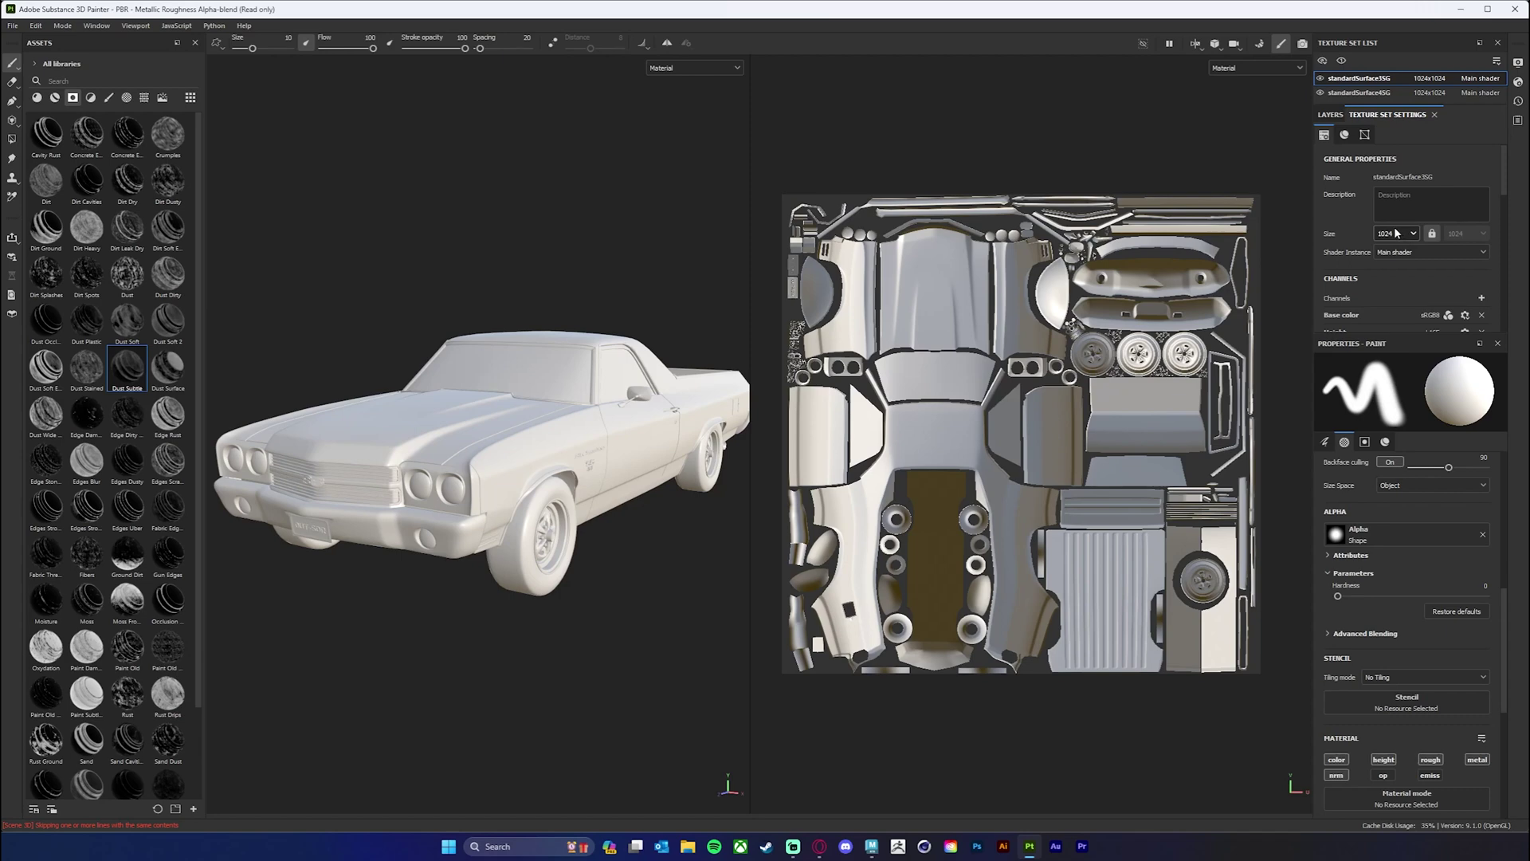
{"action": "left_click", "coordinate": [1406, 233]}
{"action": "left_click", "coordinate": [1406, 309]}
- Set the texture size of the standardSurface4SG texture set to 2048
{"action": "left_click", "coordinate": [1373, 93]}
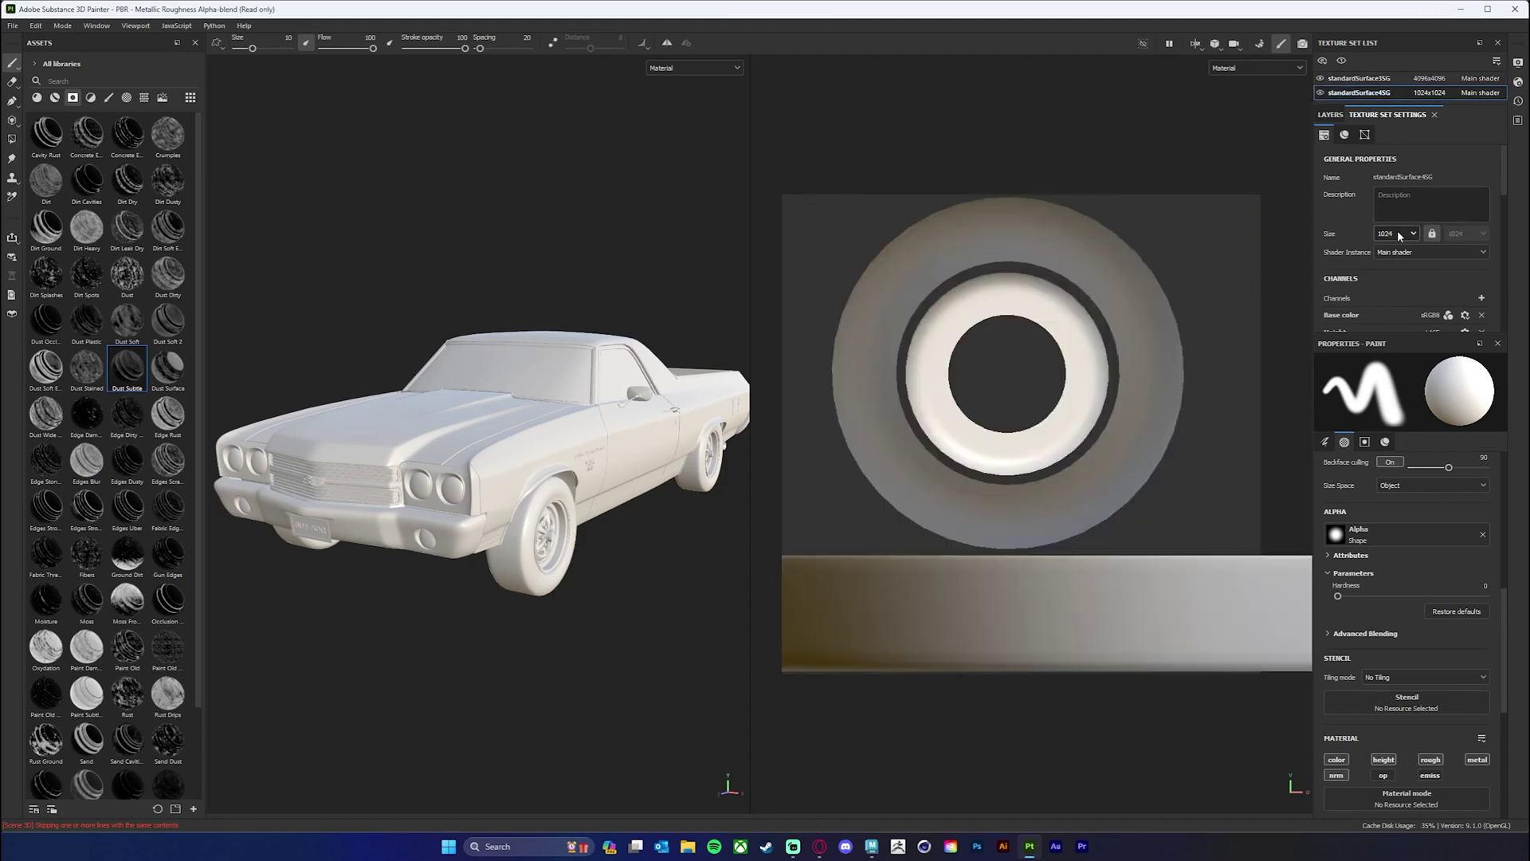
{"action": "left_click", "coordinate": [1412, 235]}
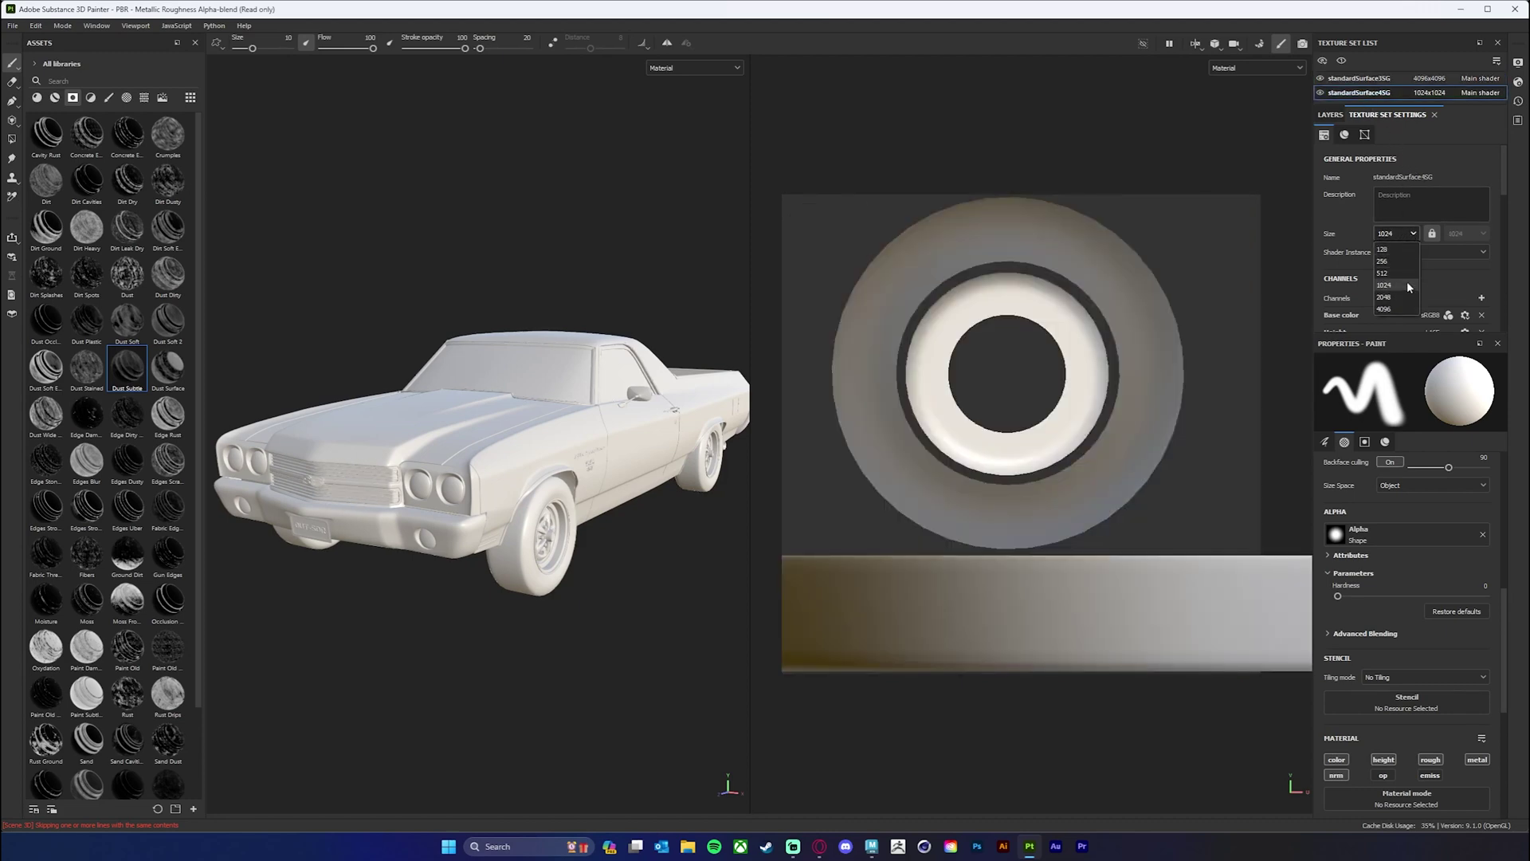
{"action": "left_click", "coordinate": [1405, 297]}
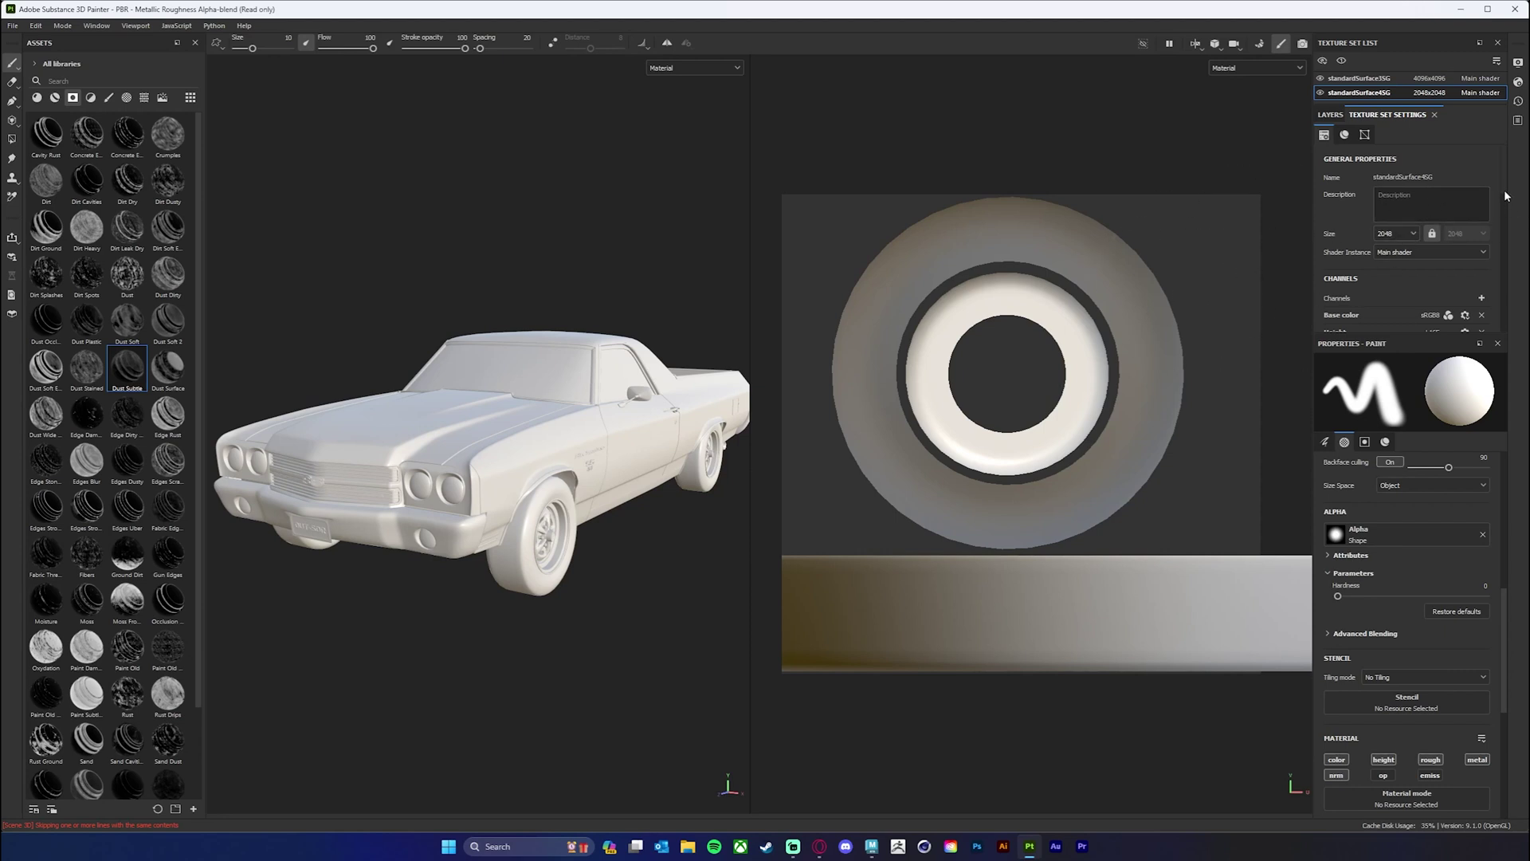
- Enter mesh map baking and enable using the low poly mesh as the high poly mesh
{"action": "left_click_drag", "start_coordinate": [1401, 338], "coordinate": [1400, 550]}
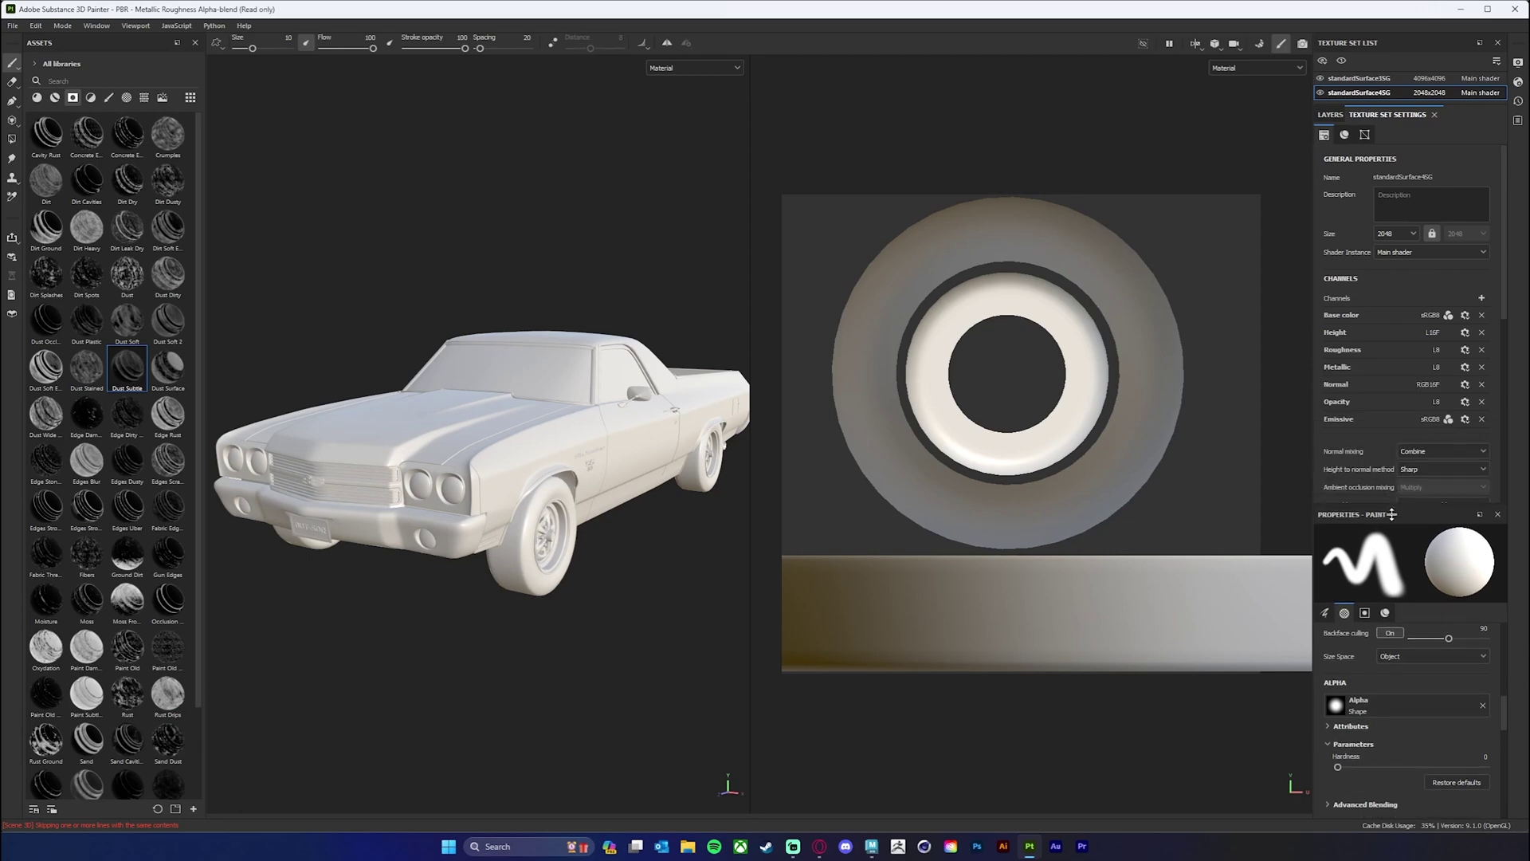
{"action": "left_click_drag", "start_coordinate": [1507, 325], "coordinate": [1501, 461]}
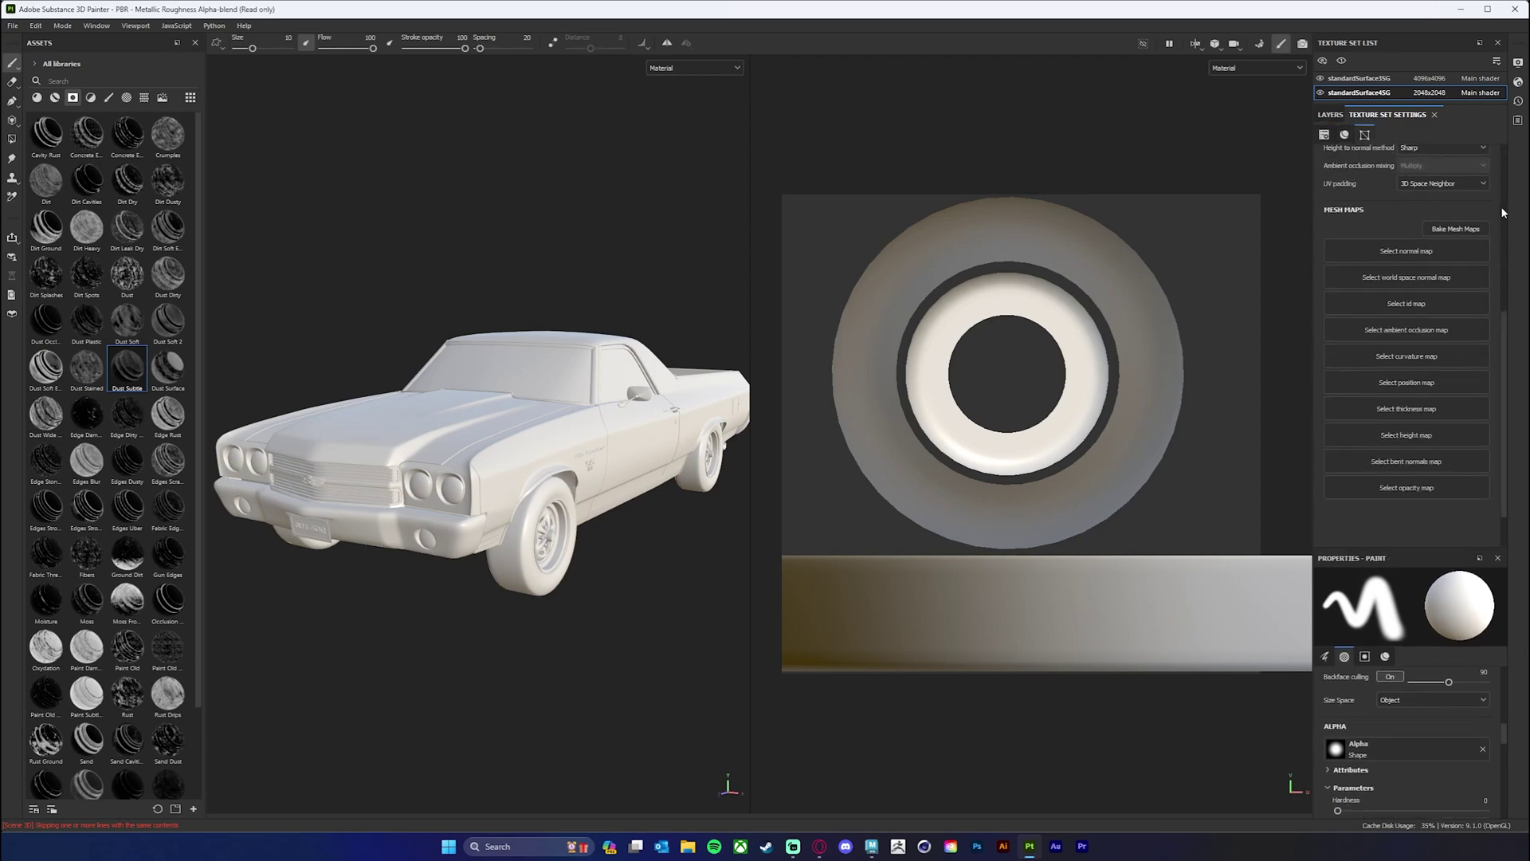
{"action": "left_click", "coordinate": [1458, 229]}
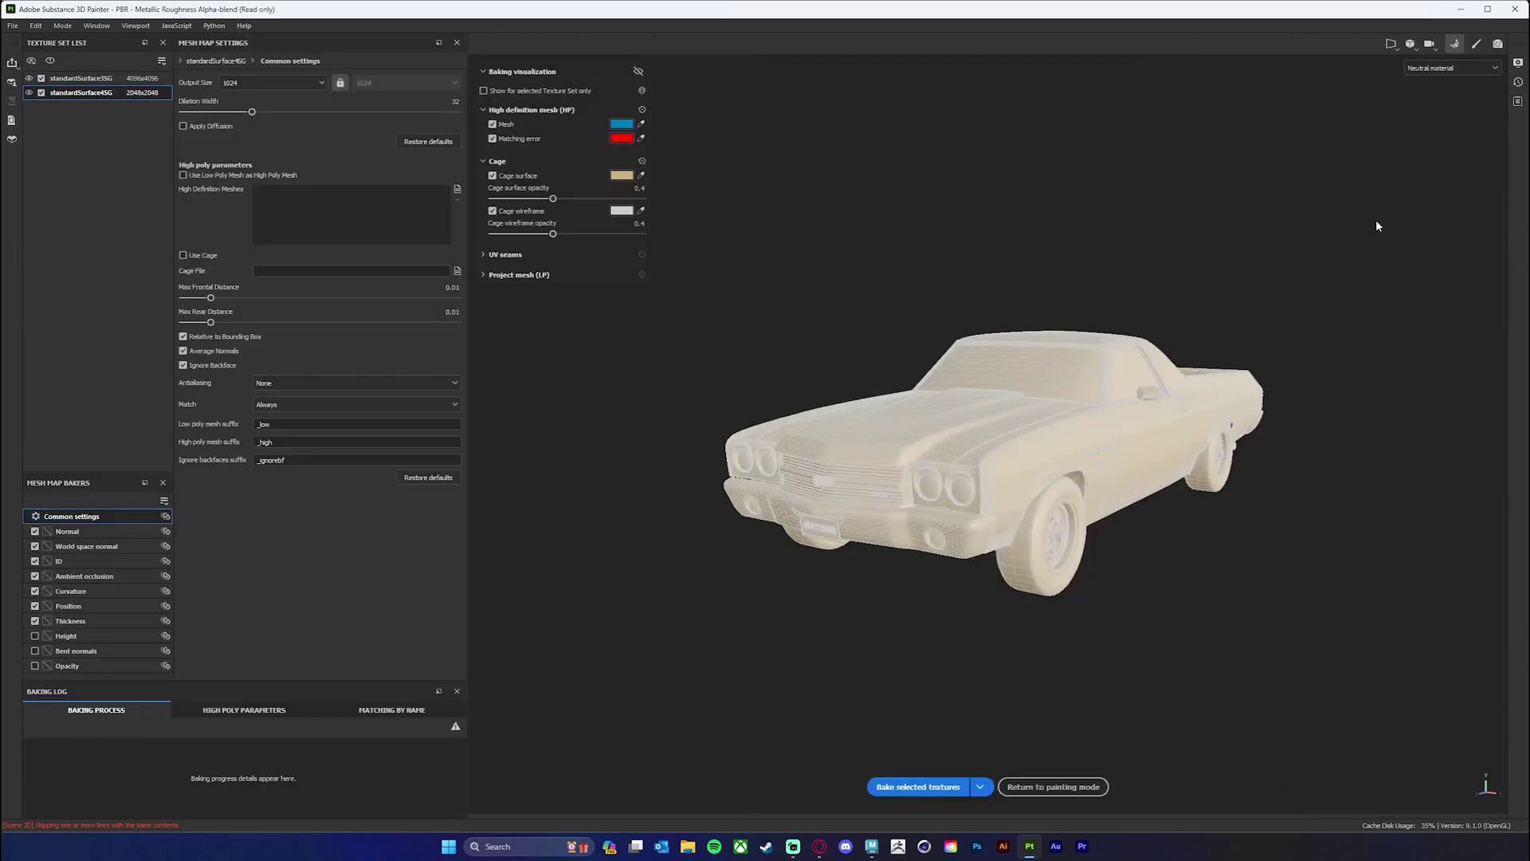
{"action": "left_click", "coordinate": [184, 175]}
- Try to give the texture sets separate bake output sizes, 4096 for standardSurface3SG and 2048 for standardSurface4SG
{"action": "left_click", "coordinate": [83, 81]}
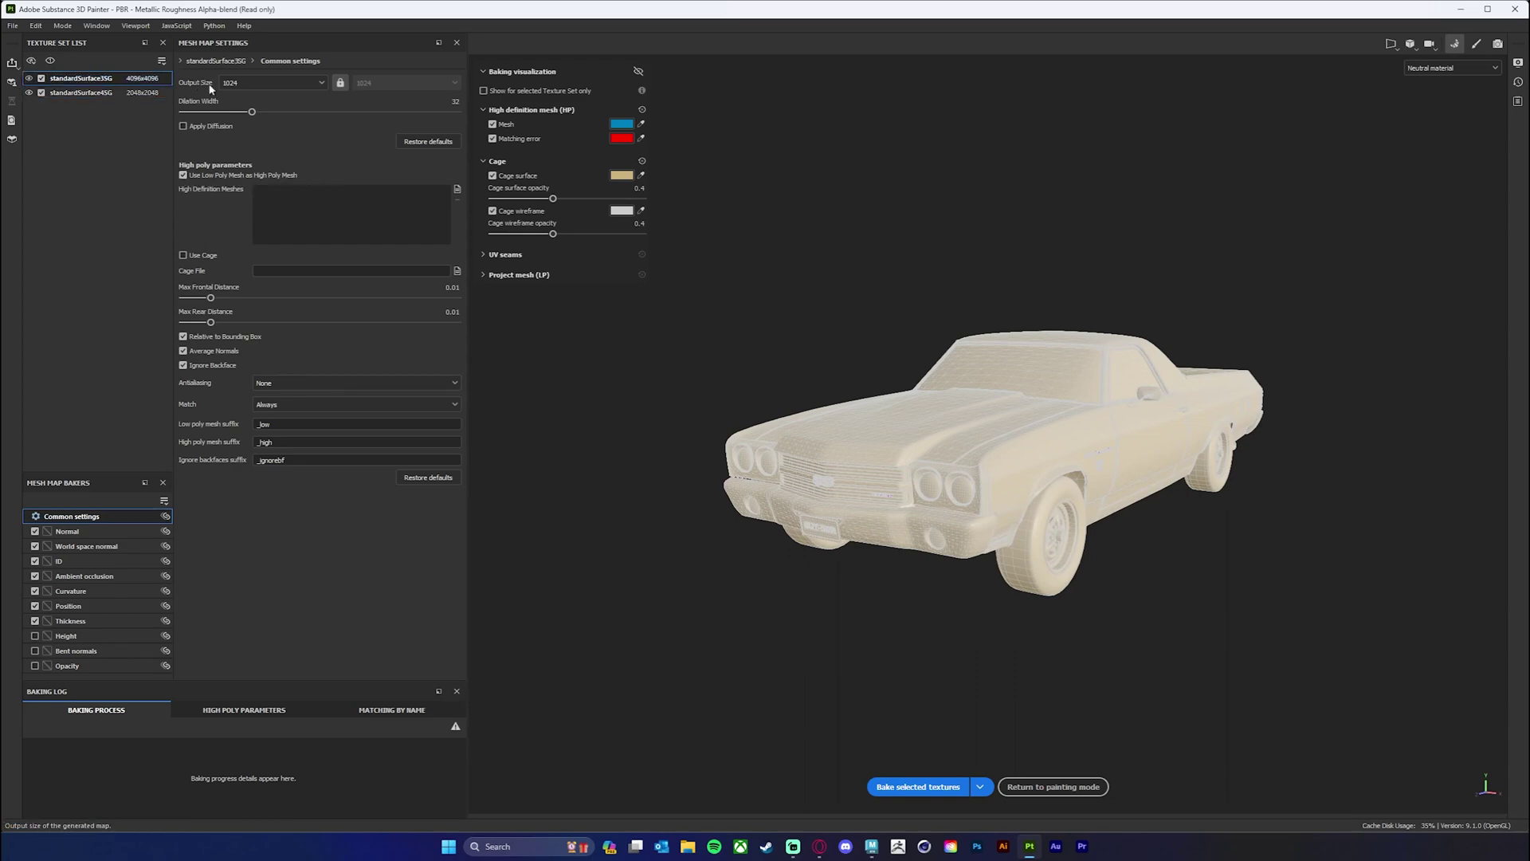
{"action": "left_click", "coordinate": [289, 83]}
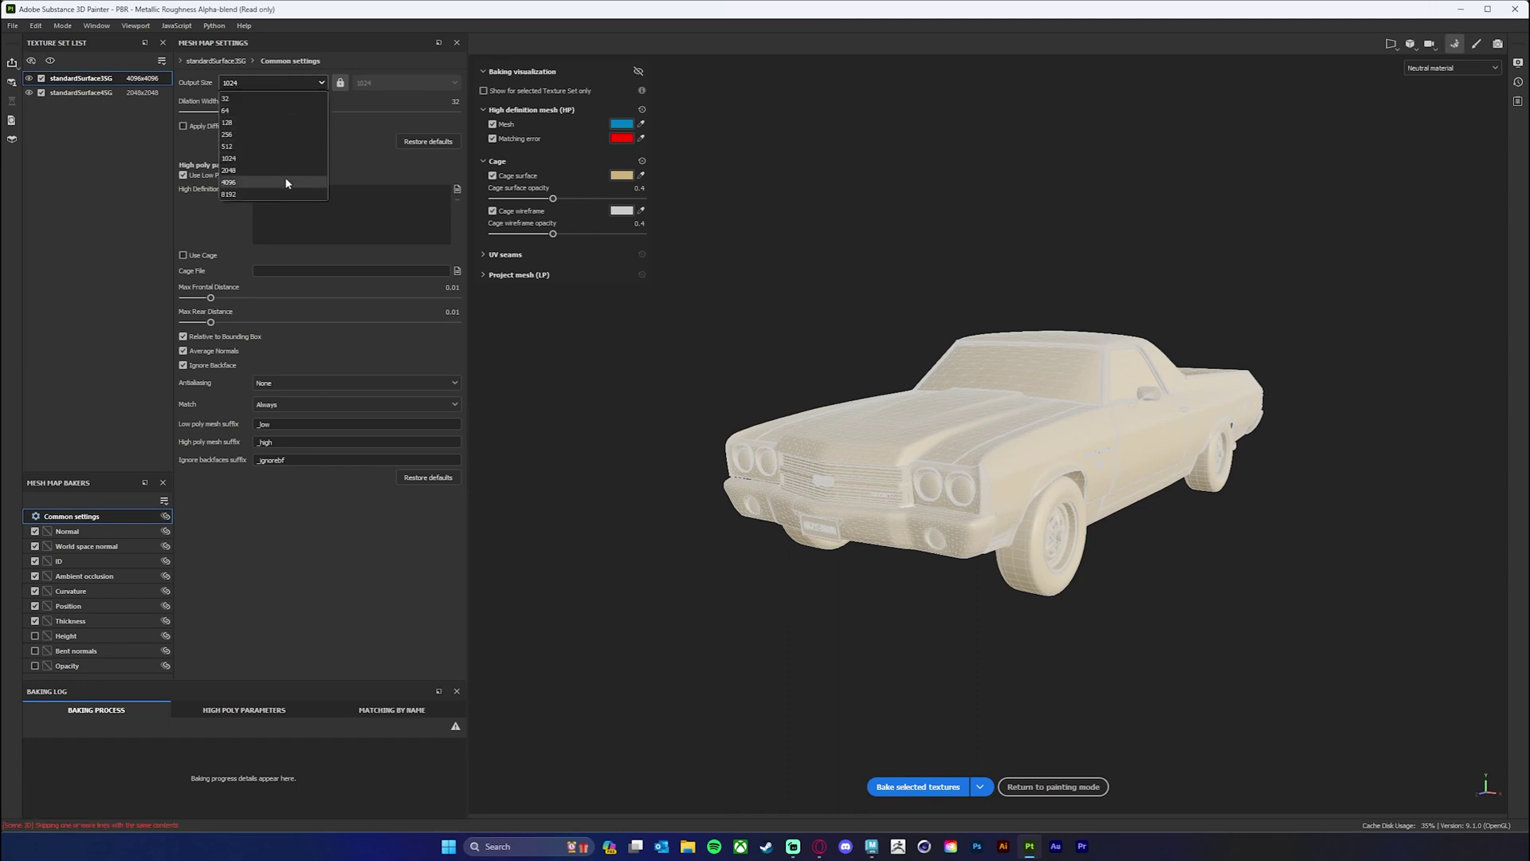
{"action": "left_click", "coordinate": [248, 182]}
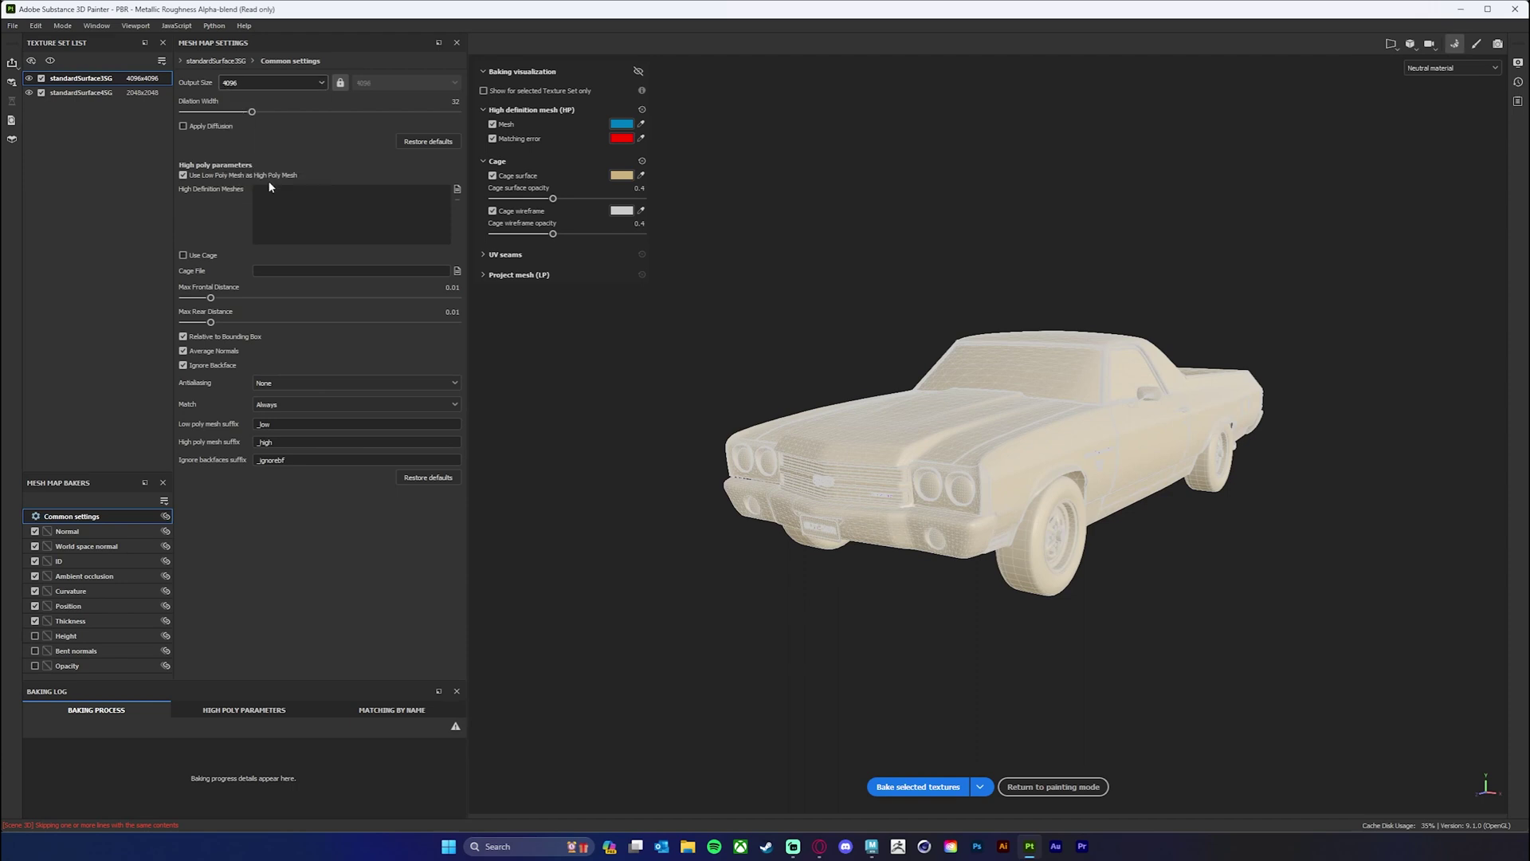
{"action": "left_click", "coordinate": [94, 93]}
{"action": "left_click", "coordinate": [265, 83]}
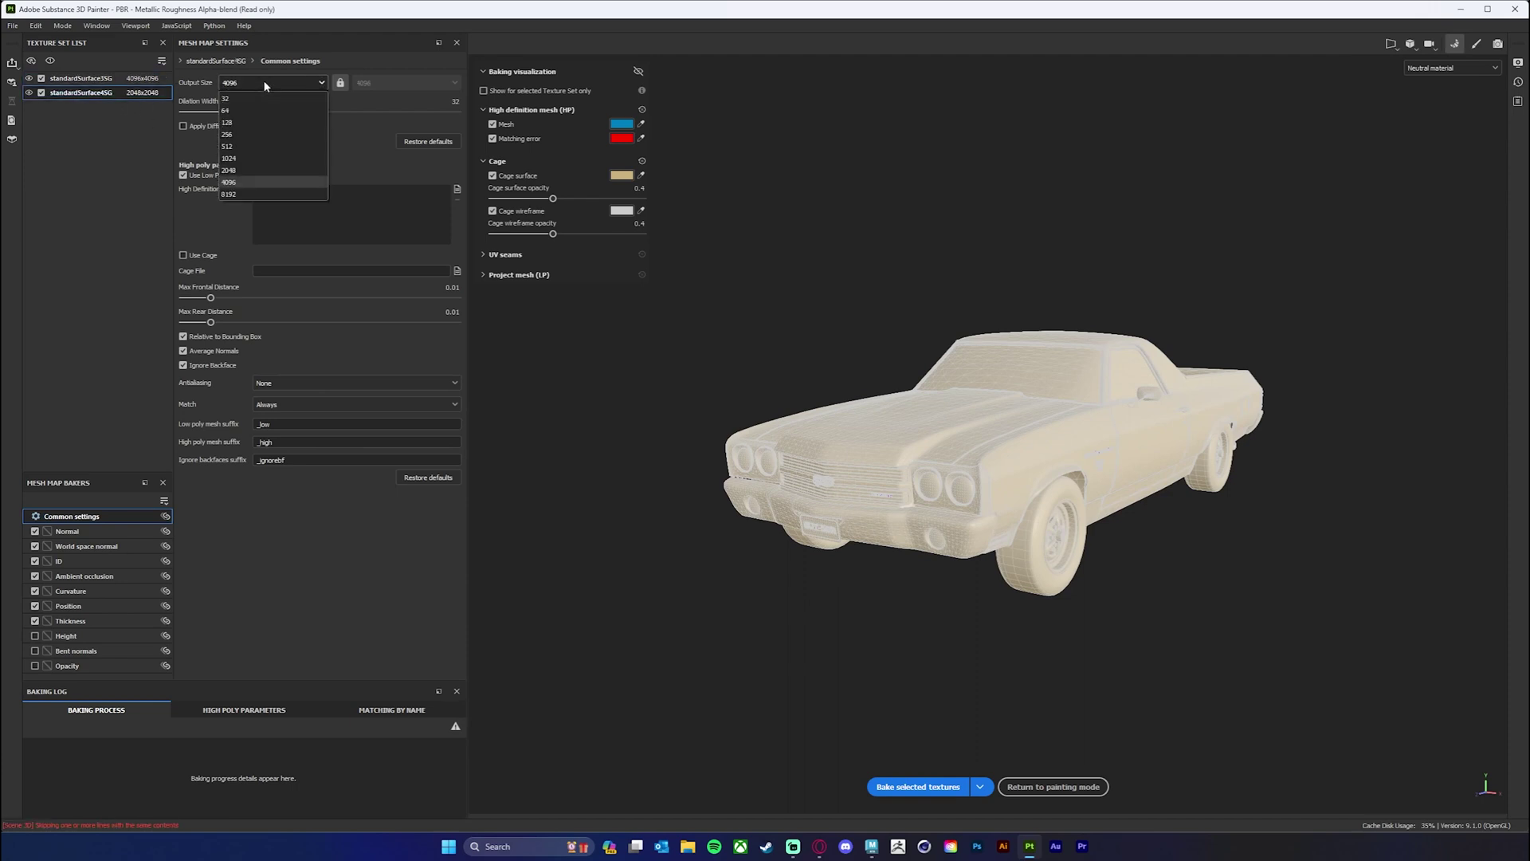
{"action": "left_click", "coordinate": [265, 171]}
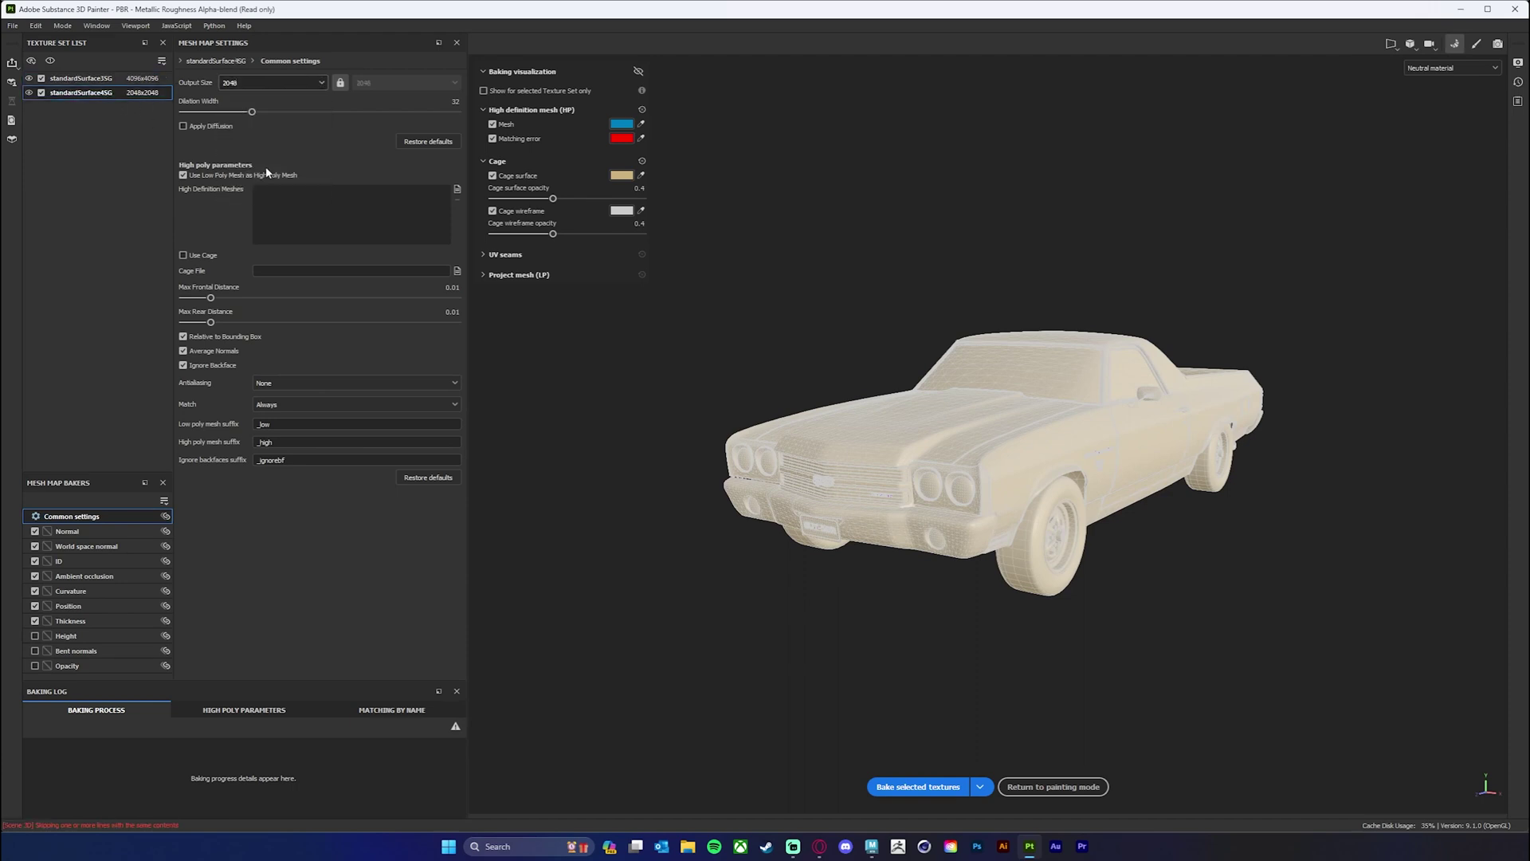
- Set the bake output size to 4096 and check the setting on both texture sets
{"action": "left_click", "coordinate": [96, 79]}
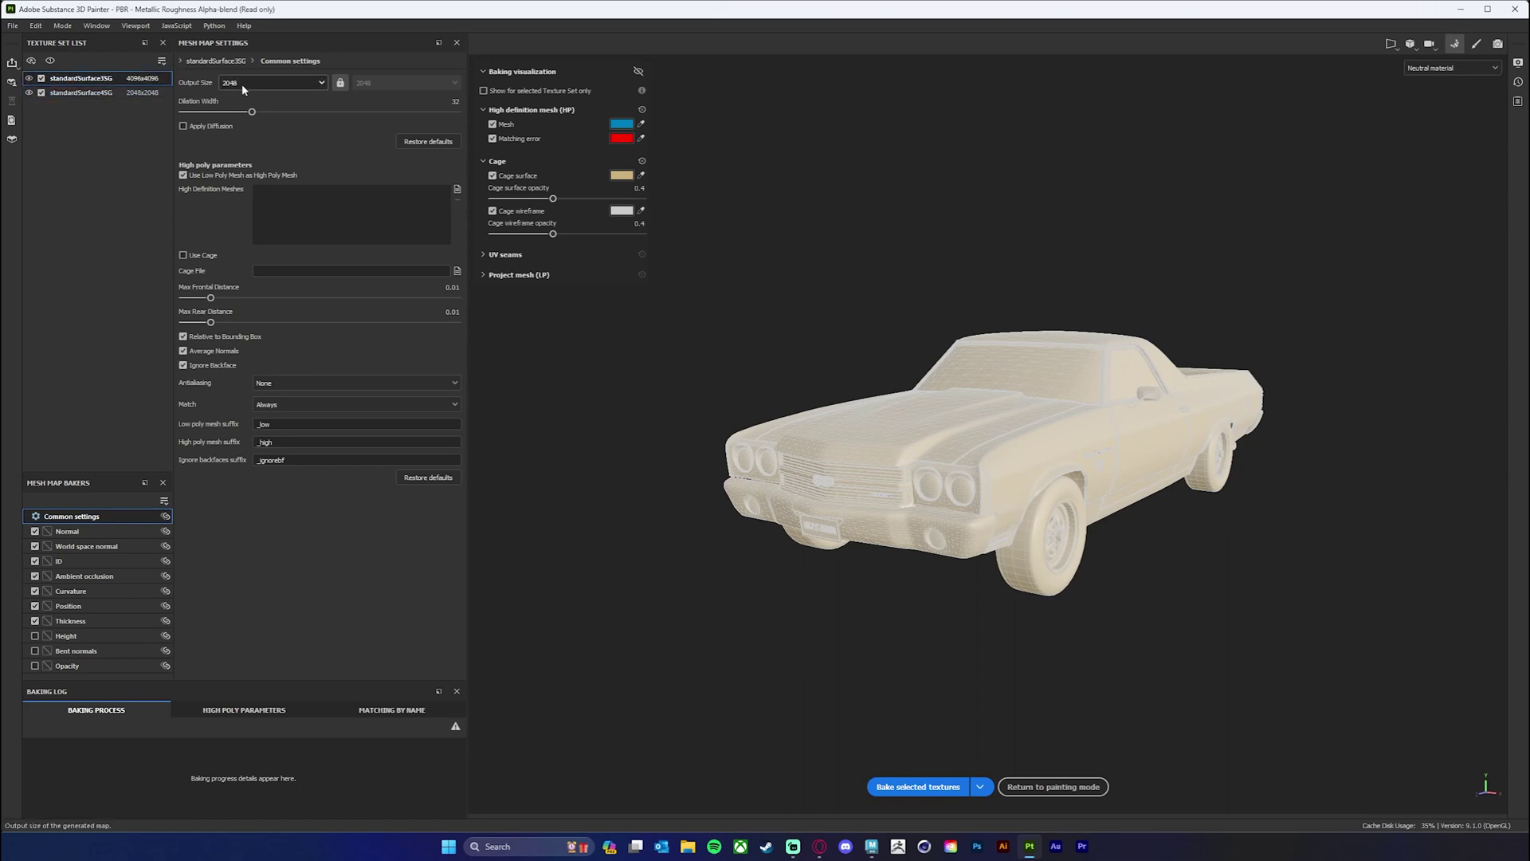
{"action": "left_click", "coordinate": [299, 82]}
{"action": "left_click", "coordinate": [277, 183]}
{"action": "left_click", "coordinate": [102, 94]}
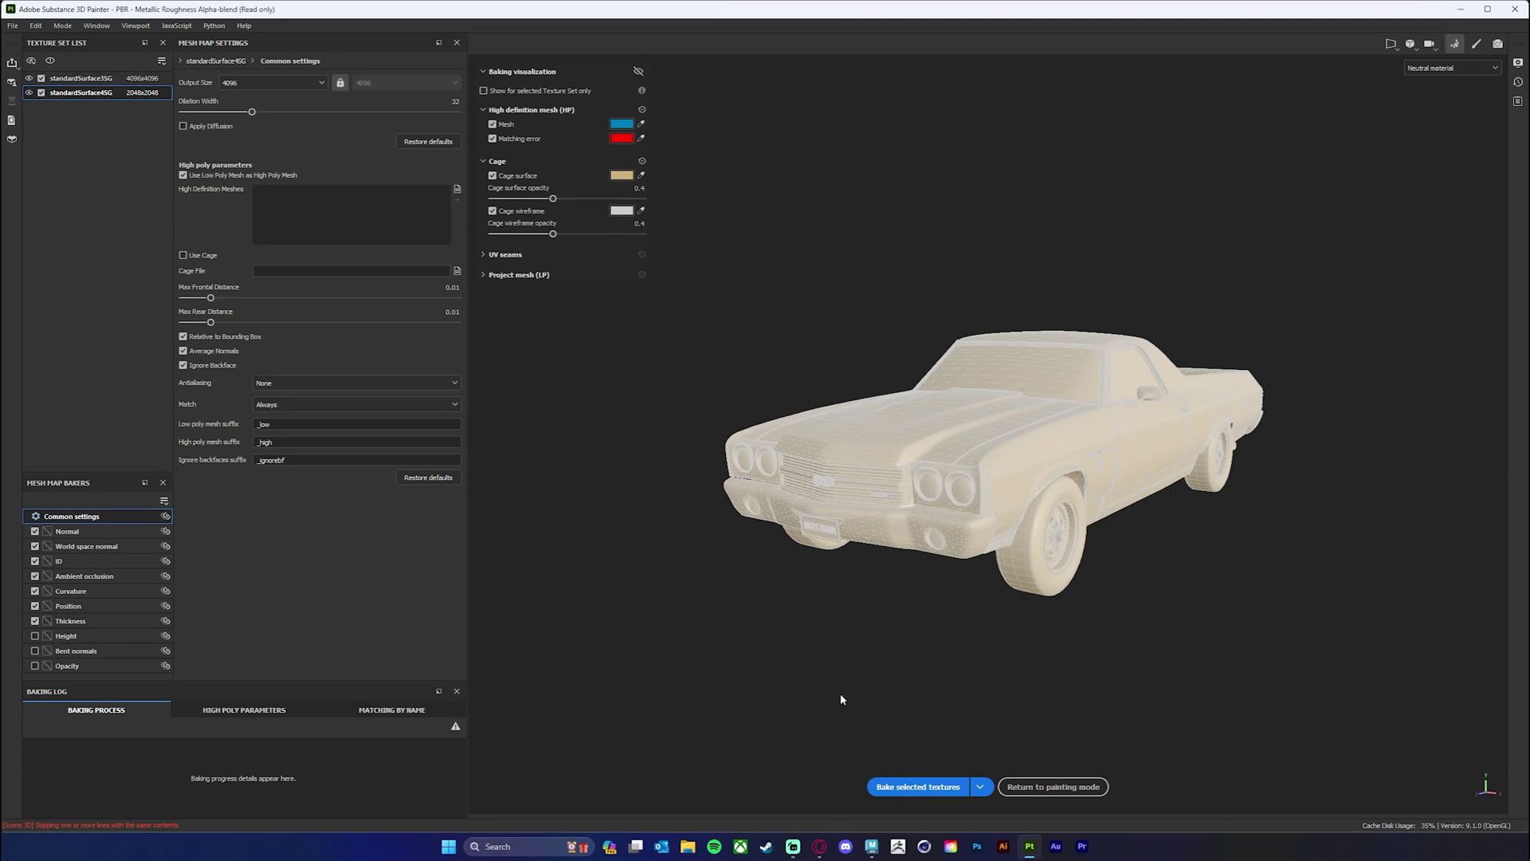
{"action": "left_click", "coordinate": [68, 78]}
{"action": "left_click", "coordinate": [90, 92]}
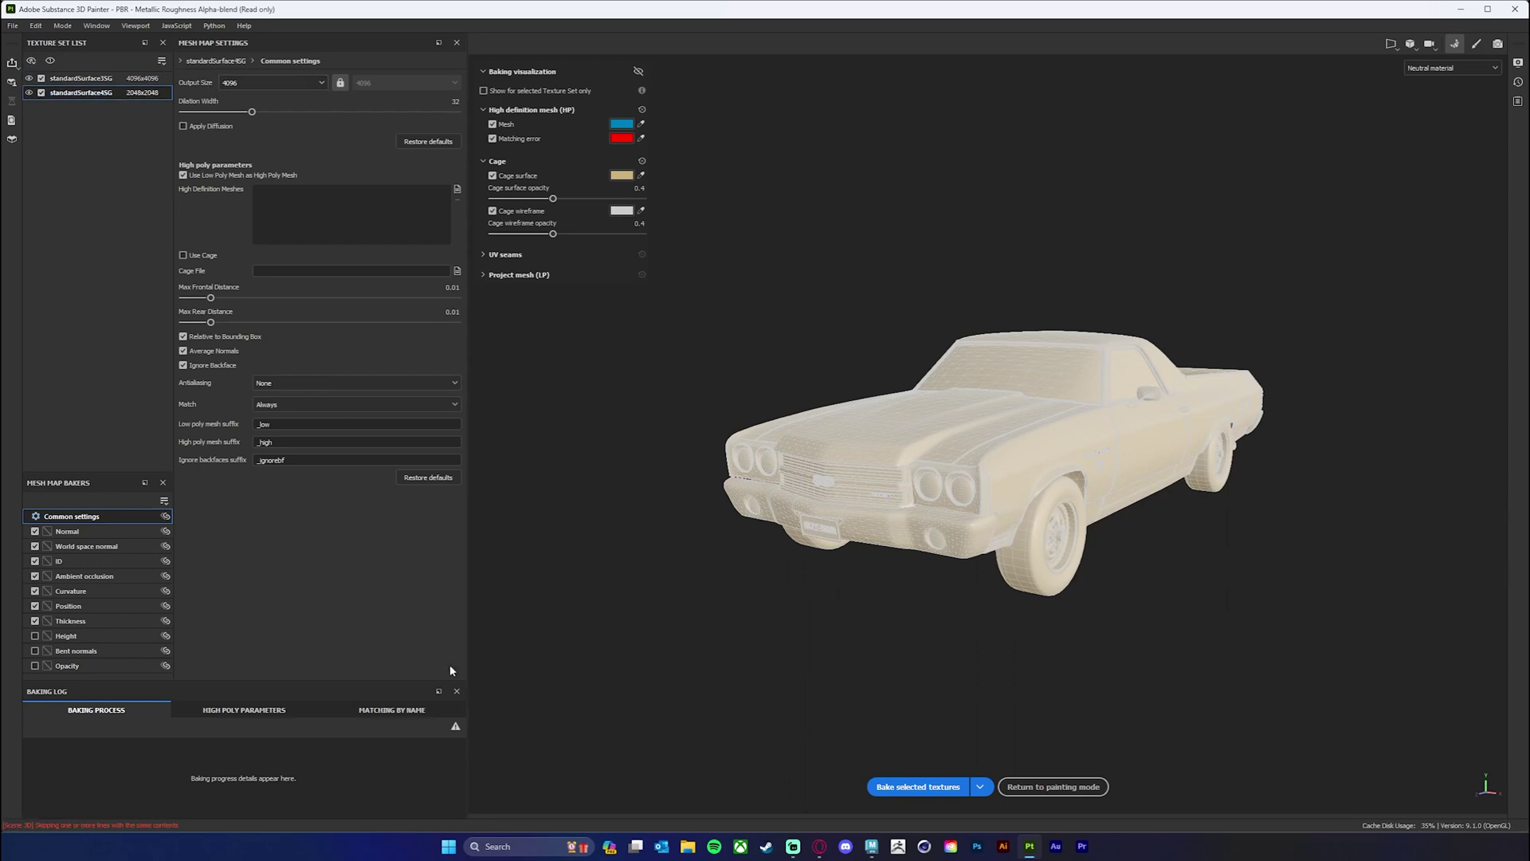
- Bake the mesh maps for both selected texture sets and return to painting mode
{"action": "left_click", "coordinate": [917, 788]}
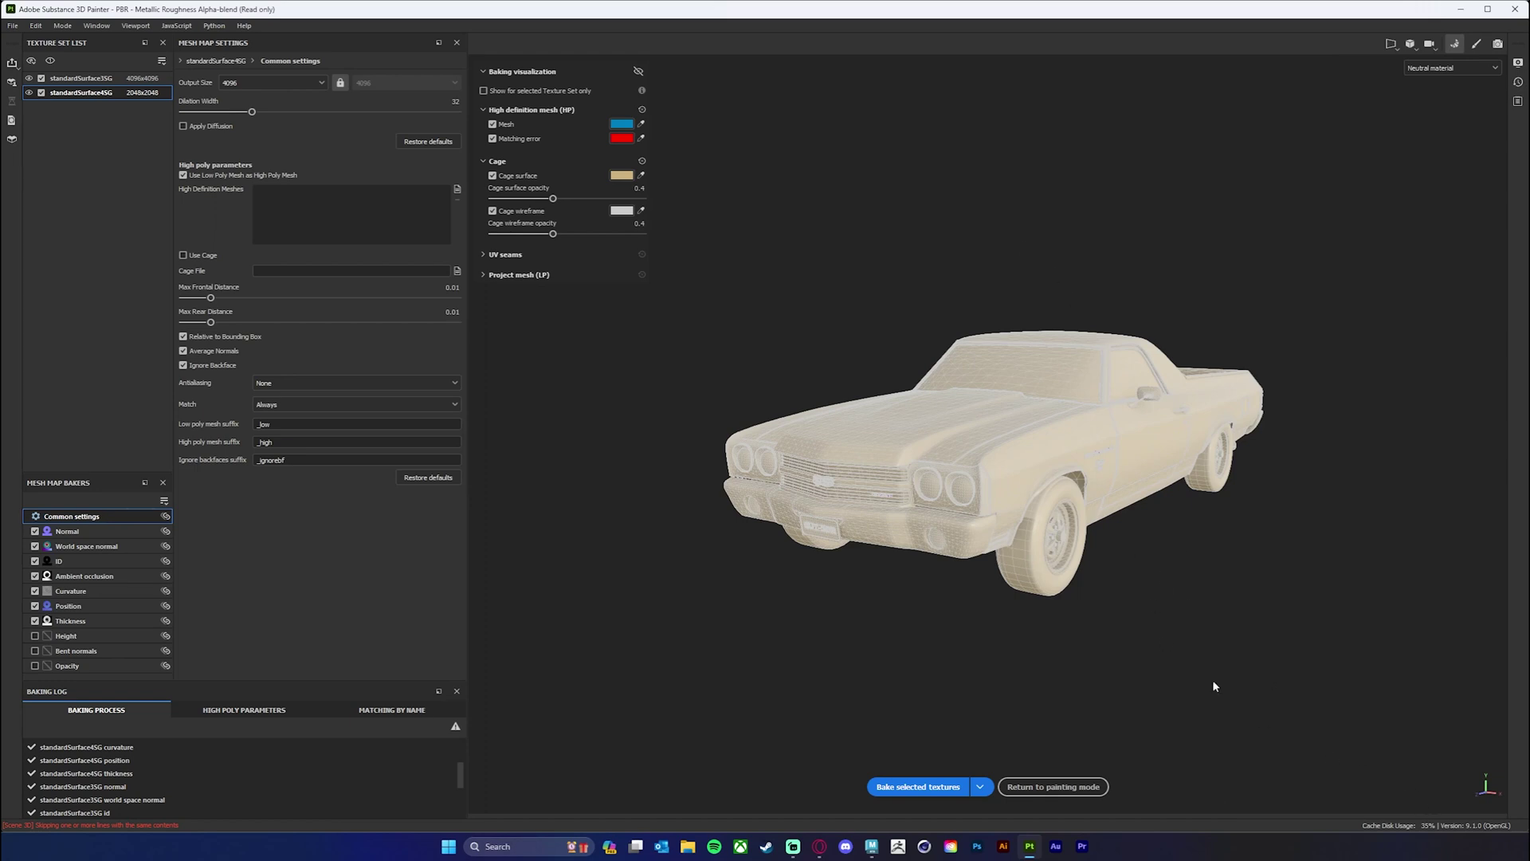
{"action": "left_click", "coordinate": [1052, 786]}
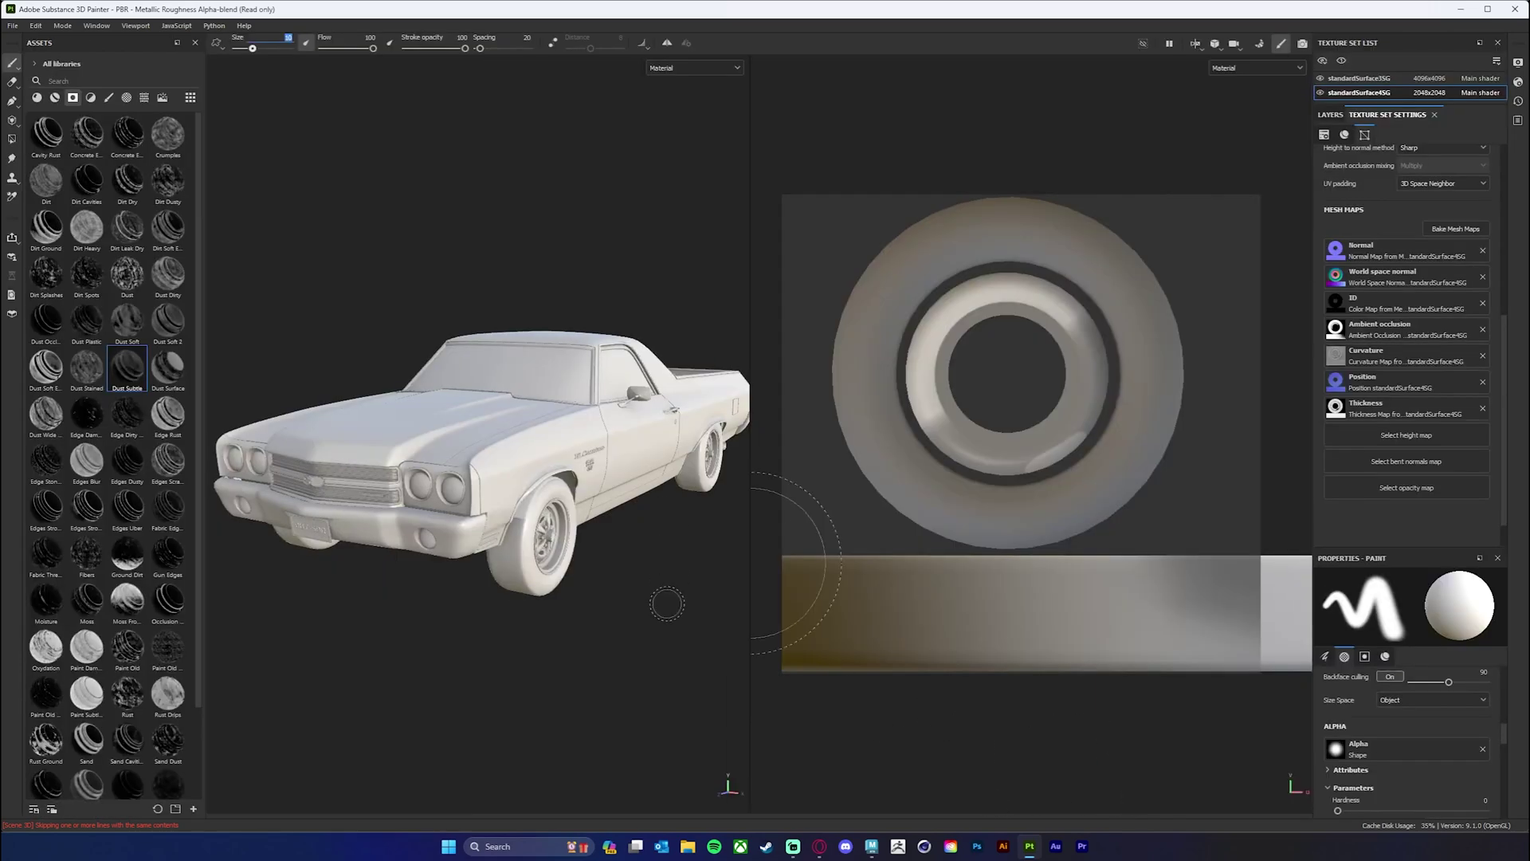
- Examine the baked shading on the front tire and across the tire's UV layout
{"action": "left_click_drag", "start_coordinate": [666, 605], "coordinate": [645, 585], "text": "alt"}
{"action": "mouse_move", "coordinate": [547, 635]}
{"action": "right_mouse_down", "text": "alt"}
{"action": "mouse_move", "coordinate": [566, 625]}
{"action": "mouse_move", "coordinate": [560, 653]}
{"action": "mouse_move", "coordinate": [561, 615]}
{"action": "right_mouse_up", "text": "alt"}
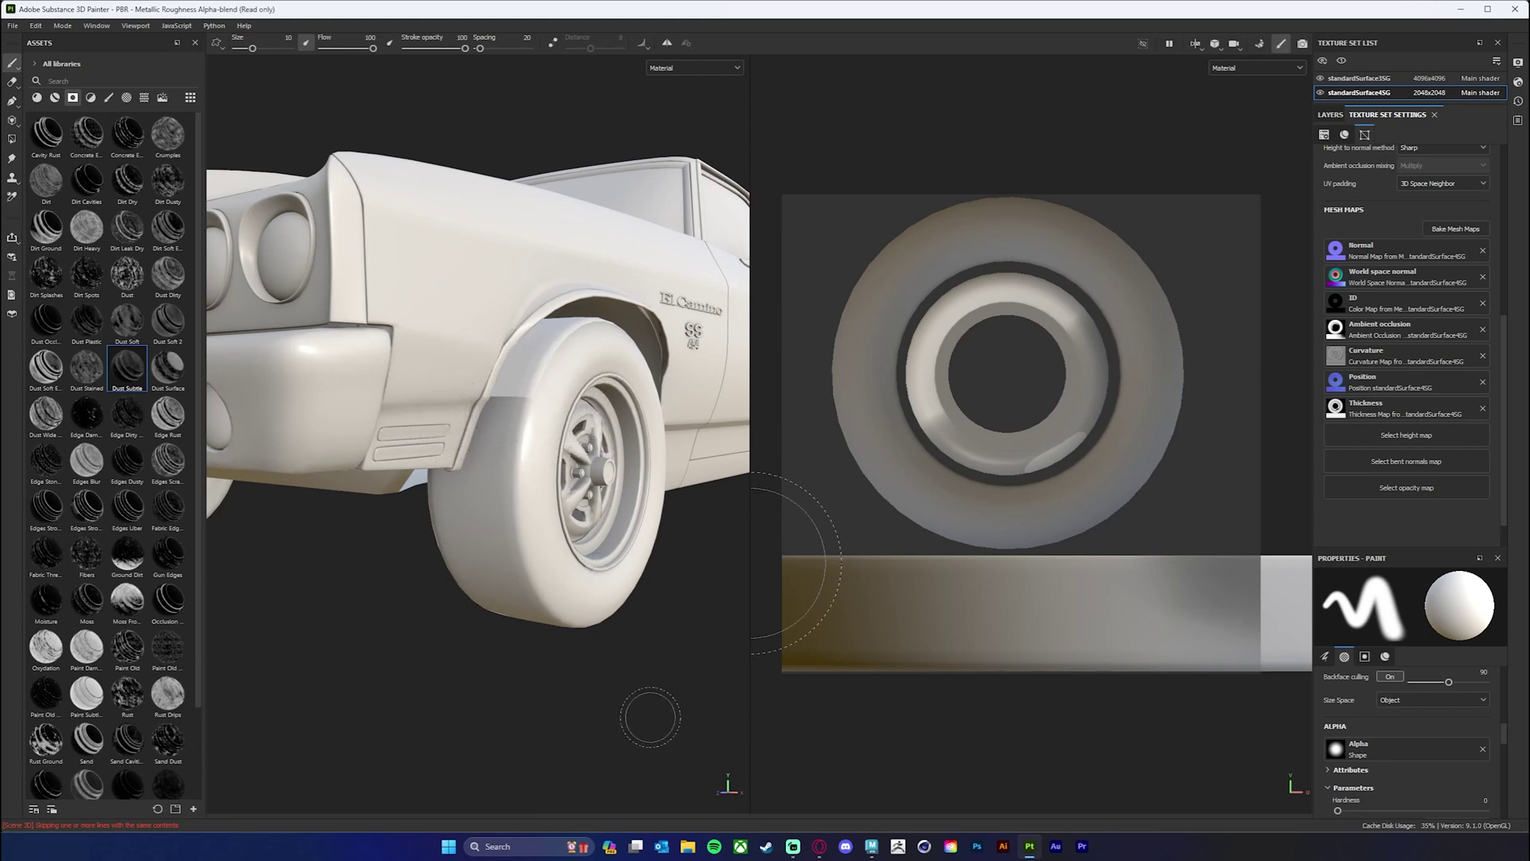
{"action": "left_click_drag", "start_coordinate": [649, 717], "coordinate": [594, 678], "text": "alt"}
{"action": "scroll", "coordinate": [1213, 581], "scroll_direction": "down", "scroll_amount": 4}
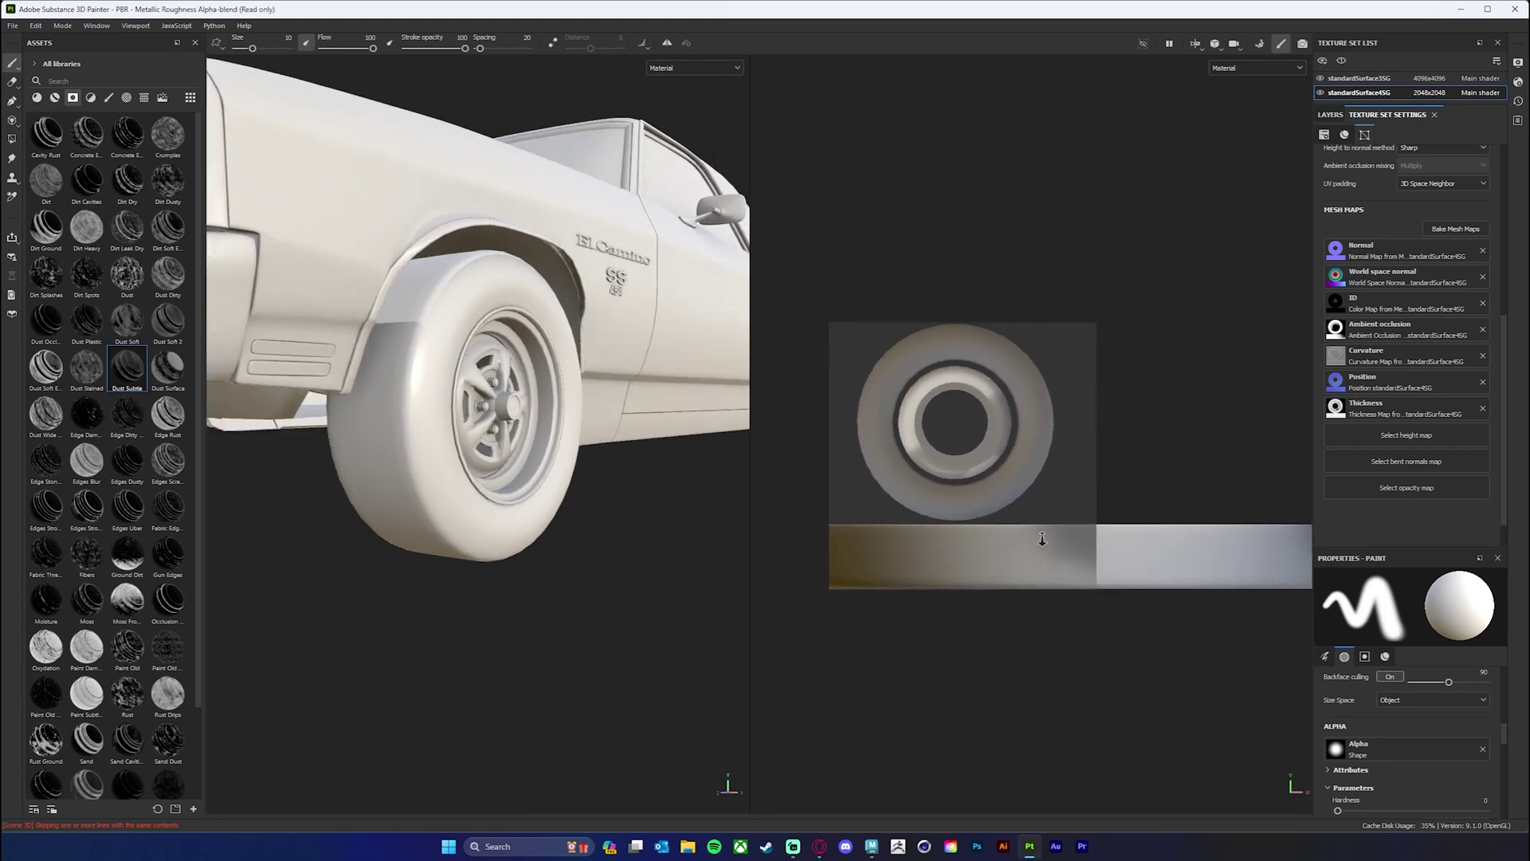
{"action": "scroll", "coordinate": [1042, 536], "scroll_direction": "down", "scroll_amount": 2}
{"action": "scroll", "coordinate": [1014, 544], "scroll_direction": "down", "scroll_amount": 3}
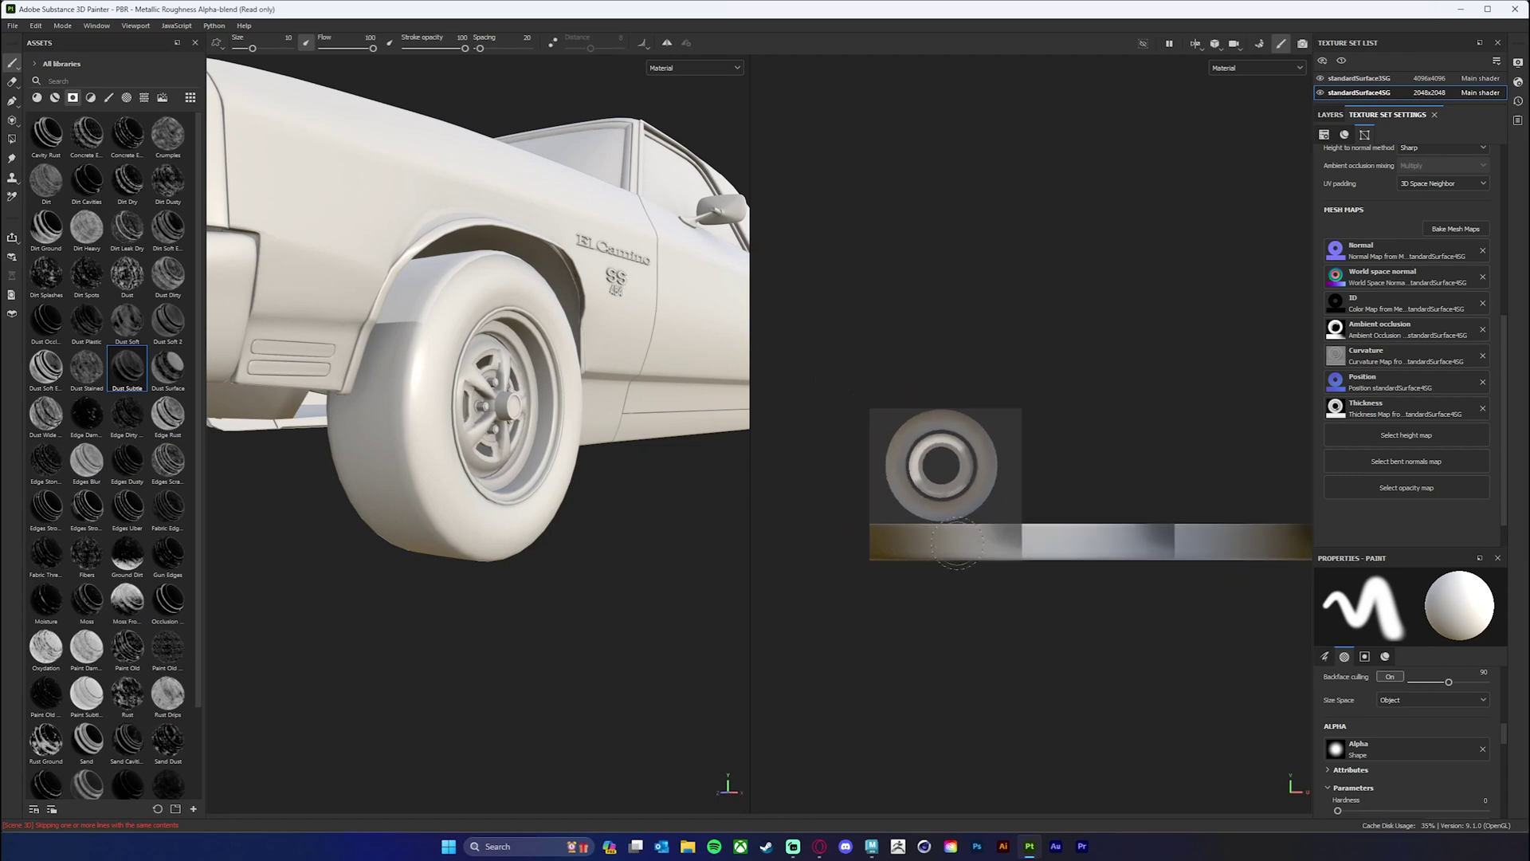
{"action": "middle_click_drag", "start_coordinate": [1215, 555], "coordinate": [1108, 562]}
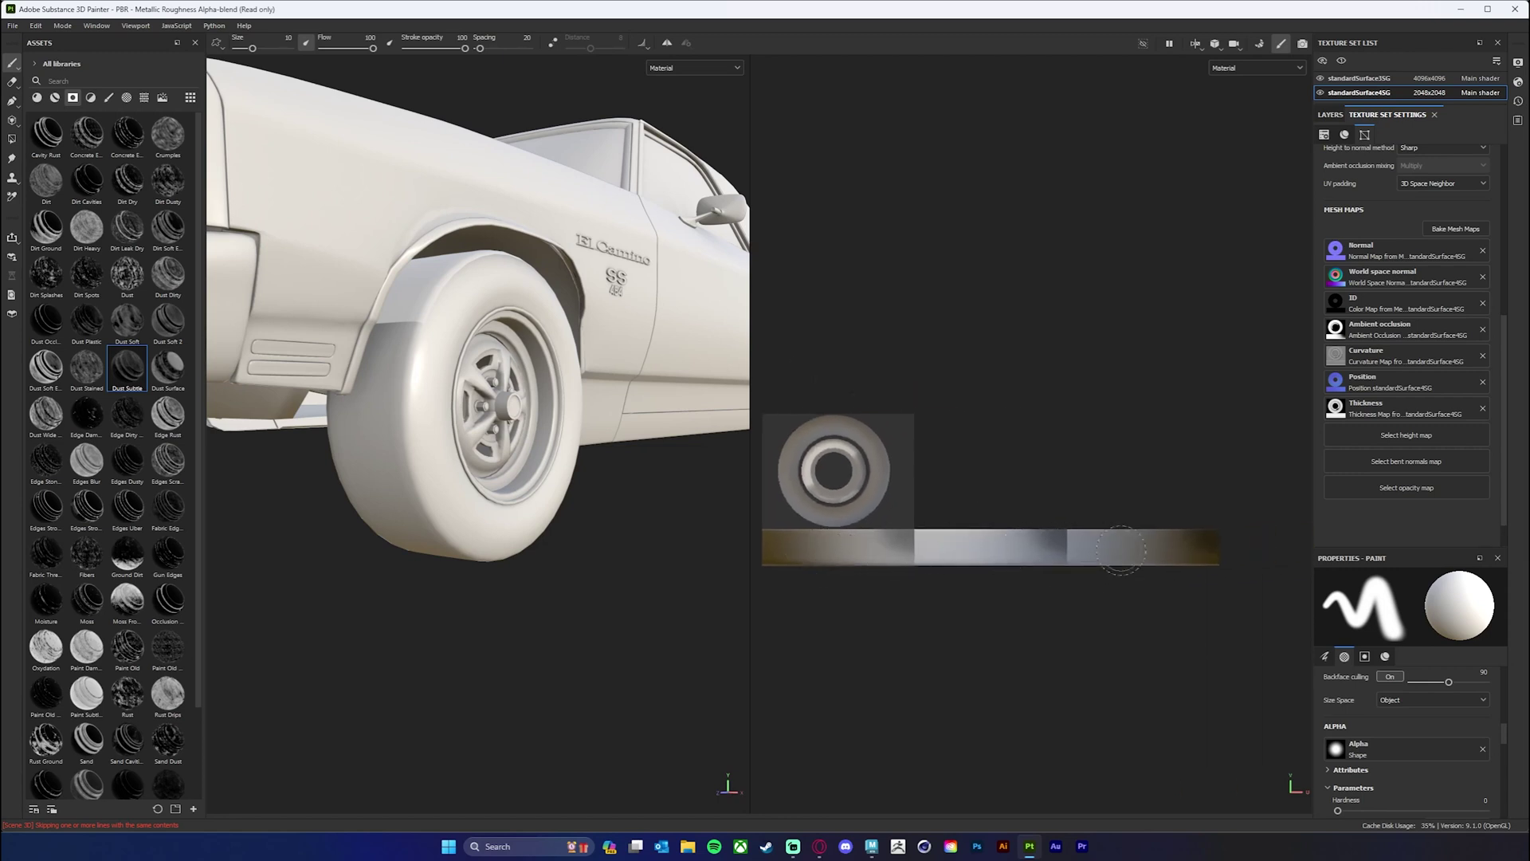
{"action": "middle_click_drag", "start_coordinate": [914, 720], "coordinate": [1072, 691]}
{"action": "left_click_drag", "start_coordinate": [588, 567], "coordinate": [691, 596], "text": "alt"}
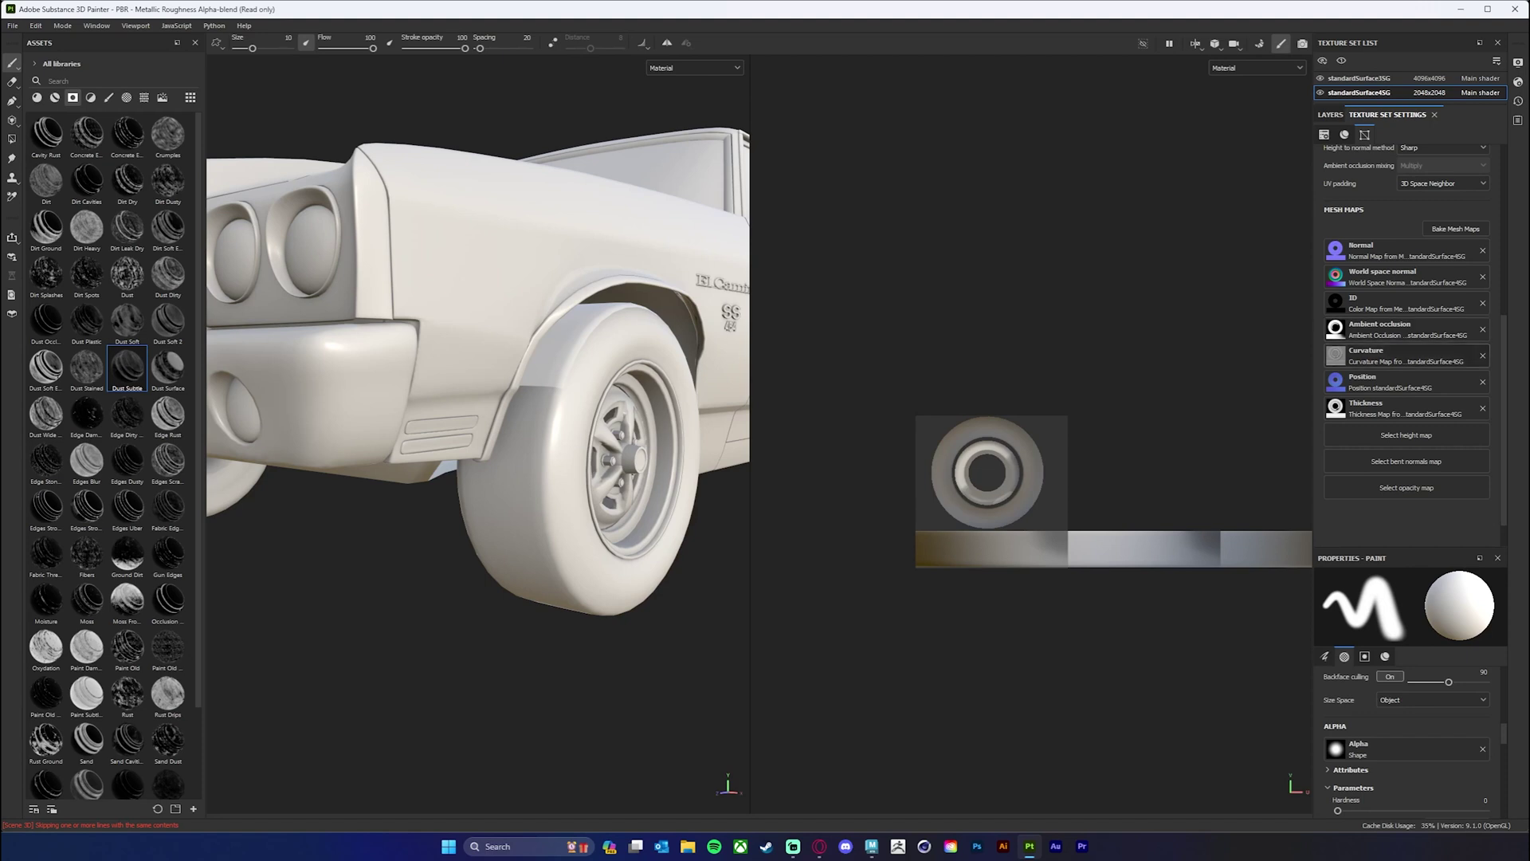
- Remove the baked ambient occlusion map from the standardSurface4SG texture set and check the front tire
{"action": "left_click", "coordinate": [1483, 330]}
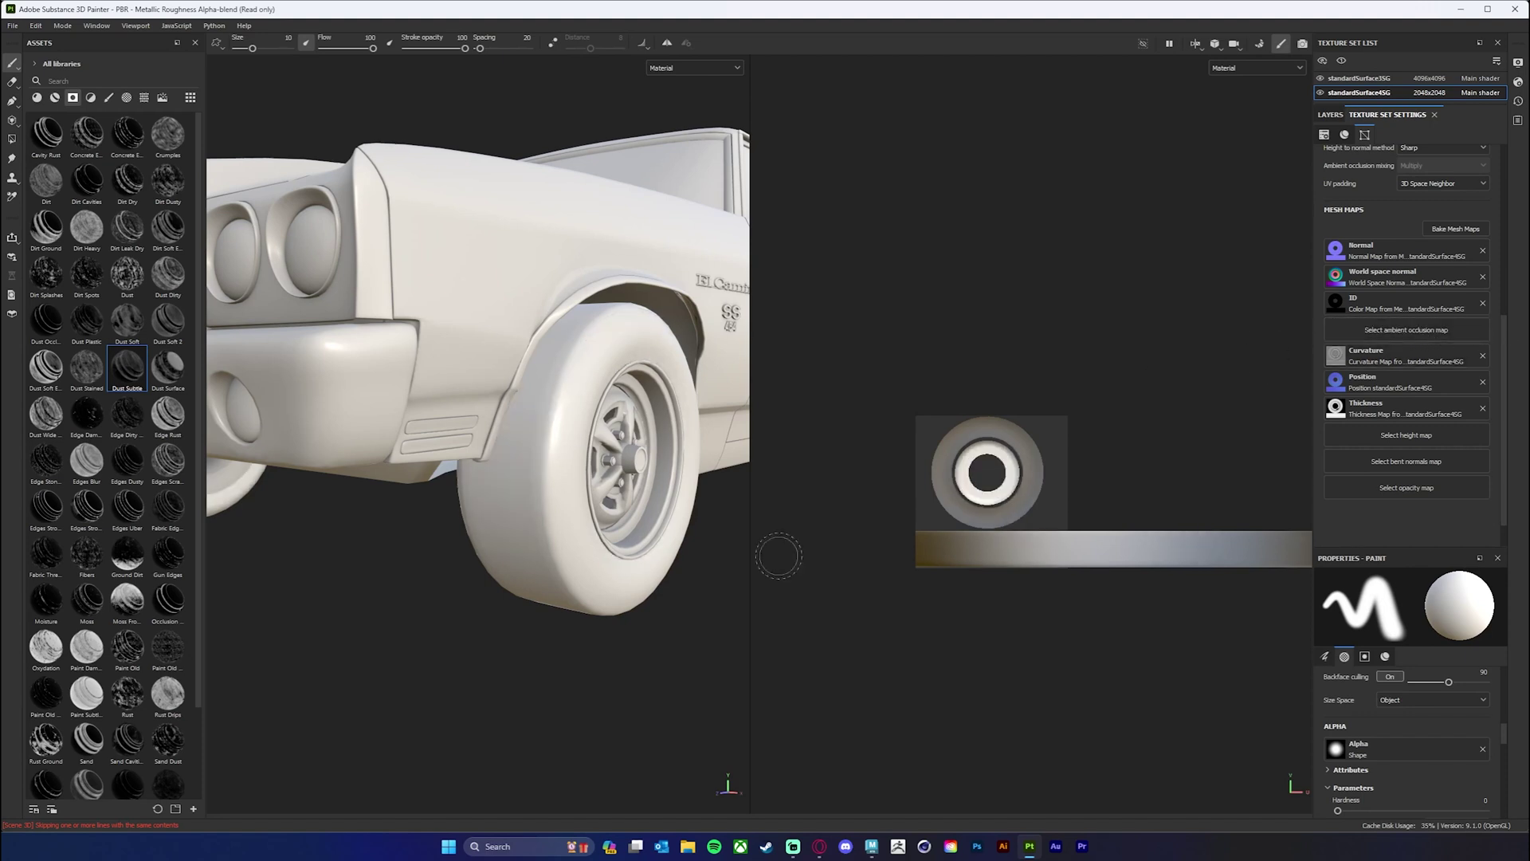
{"action": "left_click_drag", "start_coordinate": [605, 710], "coordinate": [669, 705], "text": "alt"}
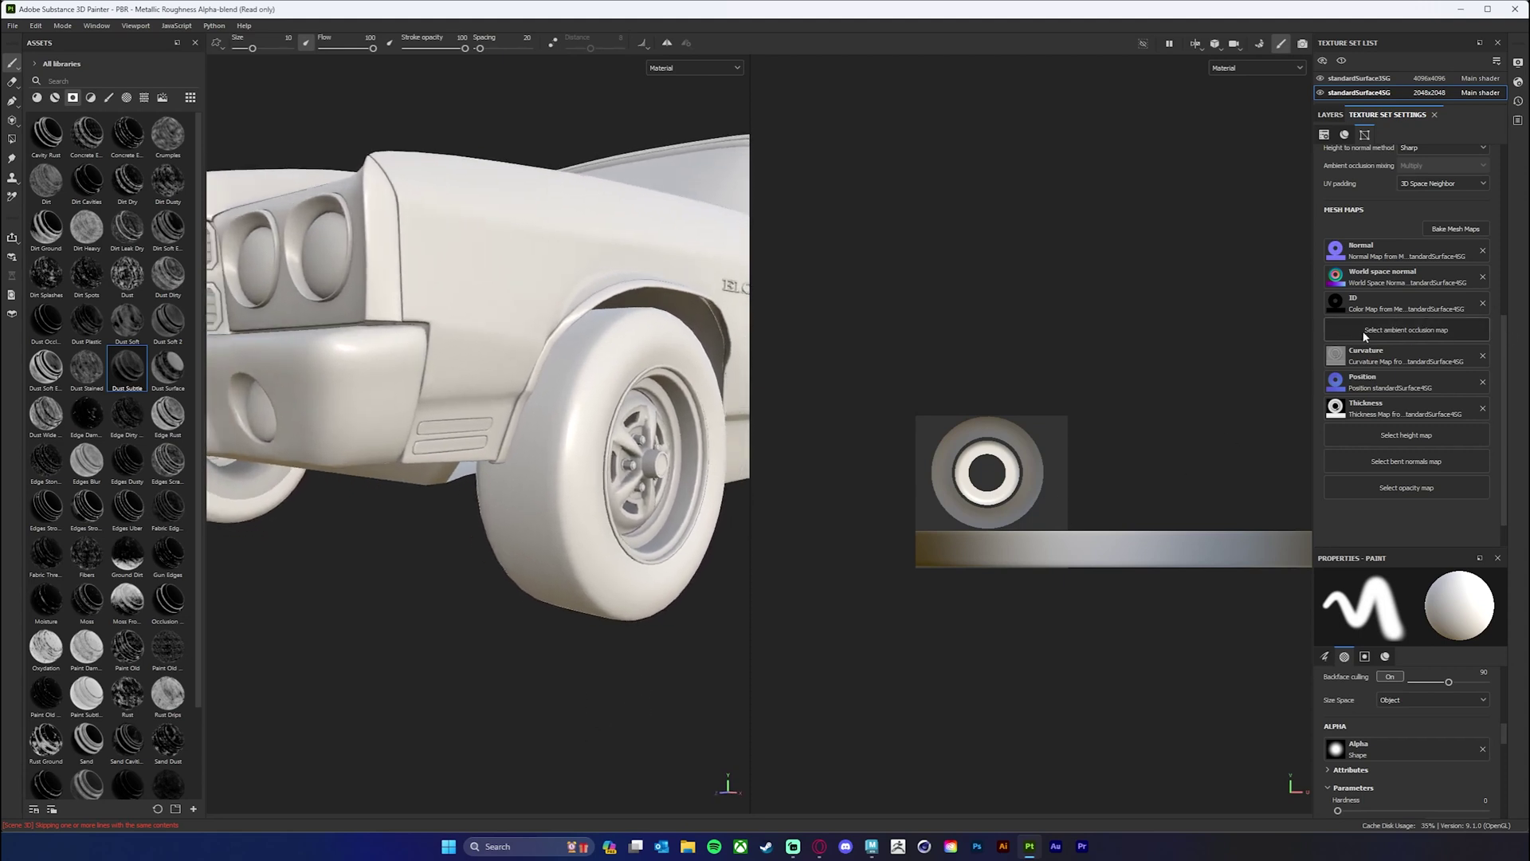
{"action": "left_click_drag", "start_coordinate": [503, 717], "coordinate": [484, 718], "text": "alt"}
- Add the TiresHieghtMap2048 and TiresTextAlpha images from the El Camino project's images folder as resources for import
{"action": "scroll", "coordinate": [1422, 466], "scroll_direction": "up", "scroll_amount": 6}
{"action": "scroll", "coordinate": [1420, 470], "scroll_direction": "up", "scroll_amount": 3}
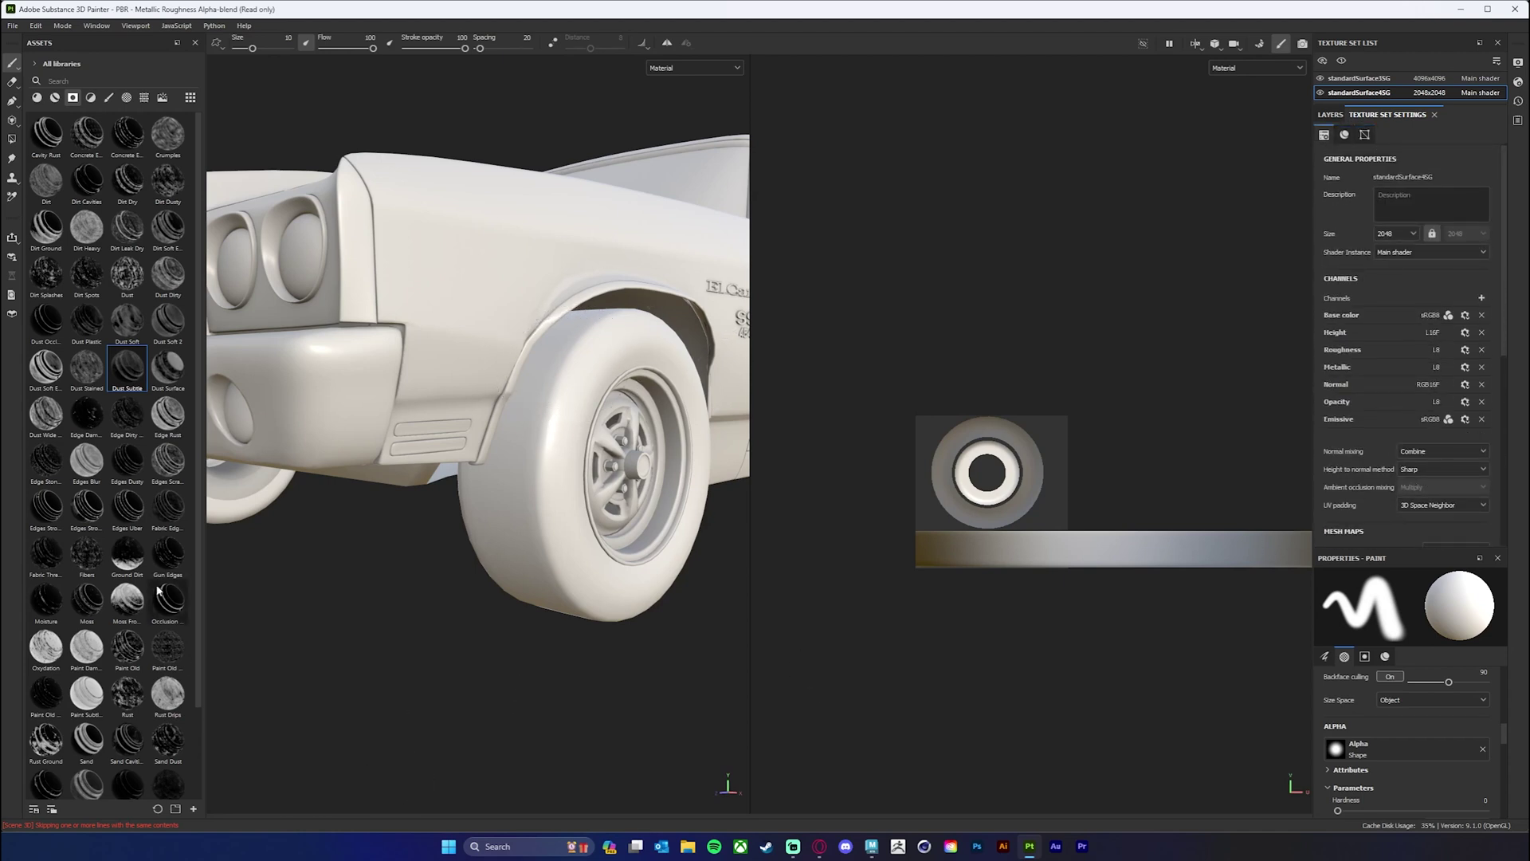
{"action": "scroll", "coordinate": [201, 572], "scroll_direction": "down", "scroll_amount": 1}
{"action": "scroll", "coordinate": [199, 590], "scroll_direction": "down", "scroll_amount": 3}
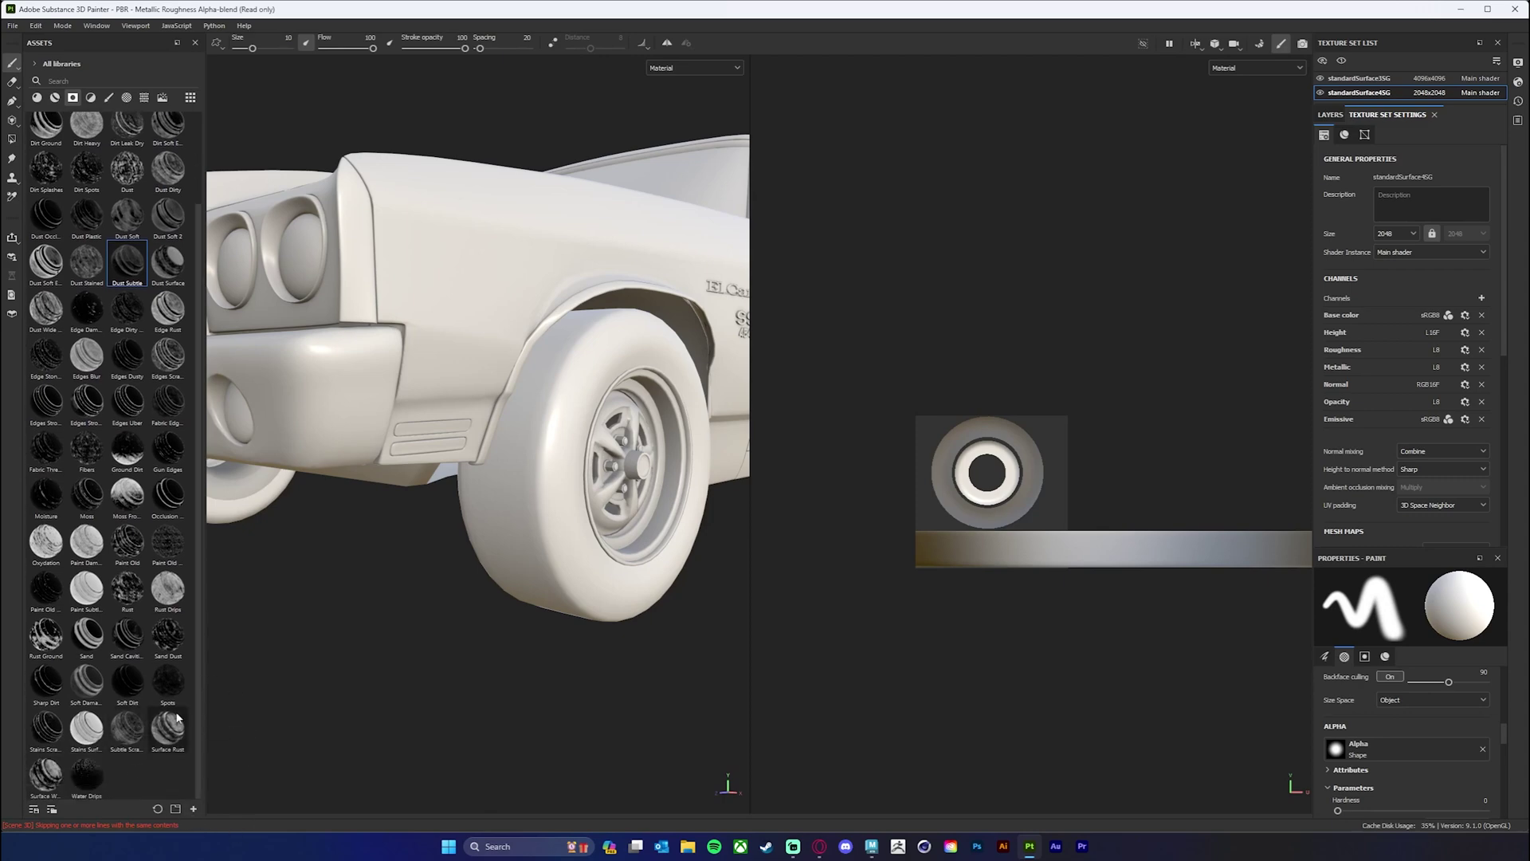
{"action": "left_click", "coordinate": [194, 809]}
{"action": "left_click", "coordinate": [818, 263]}
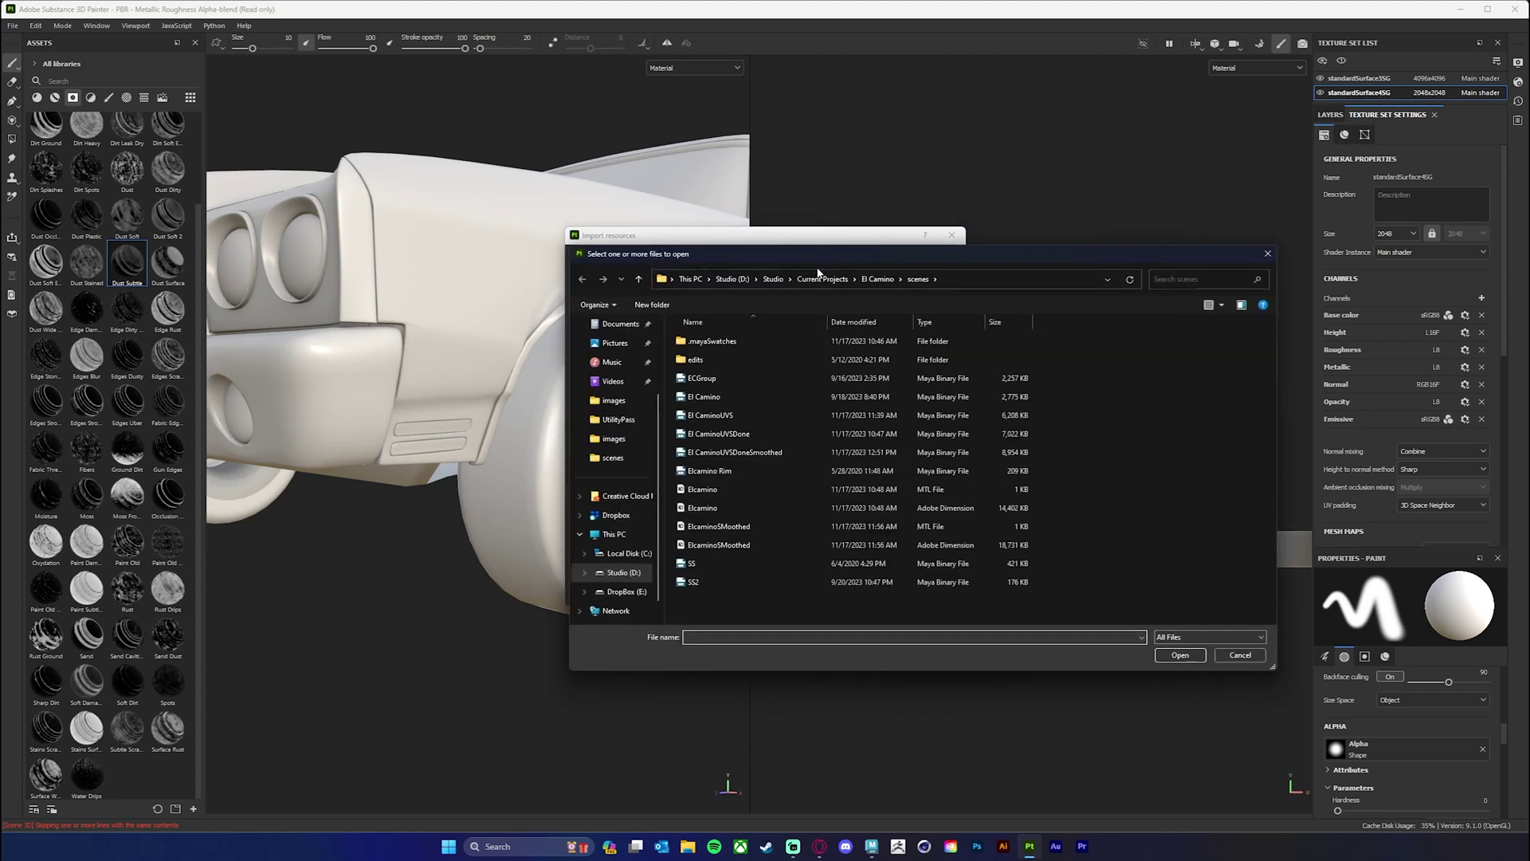
{"action": "left_click", "coordinate": [878, 279]}
{"action": "double_click", "coordinate": [700, 379]}
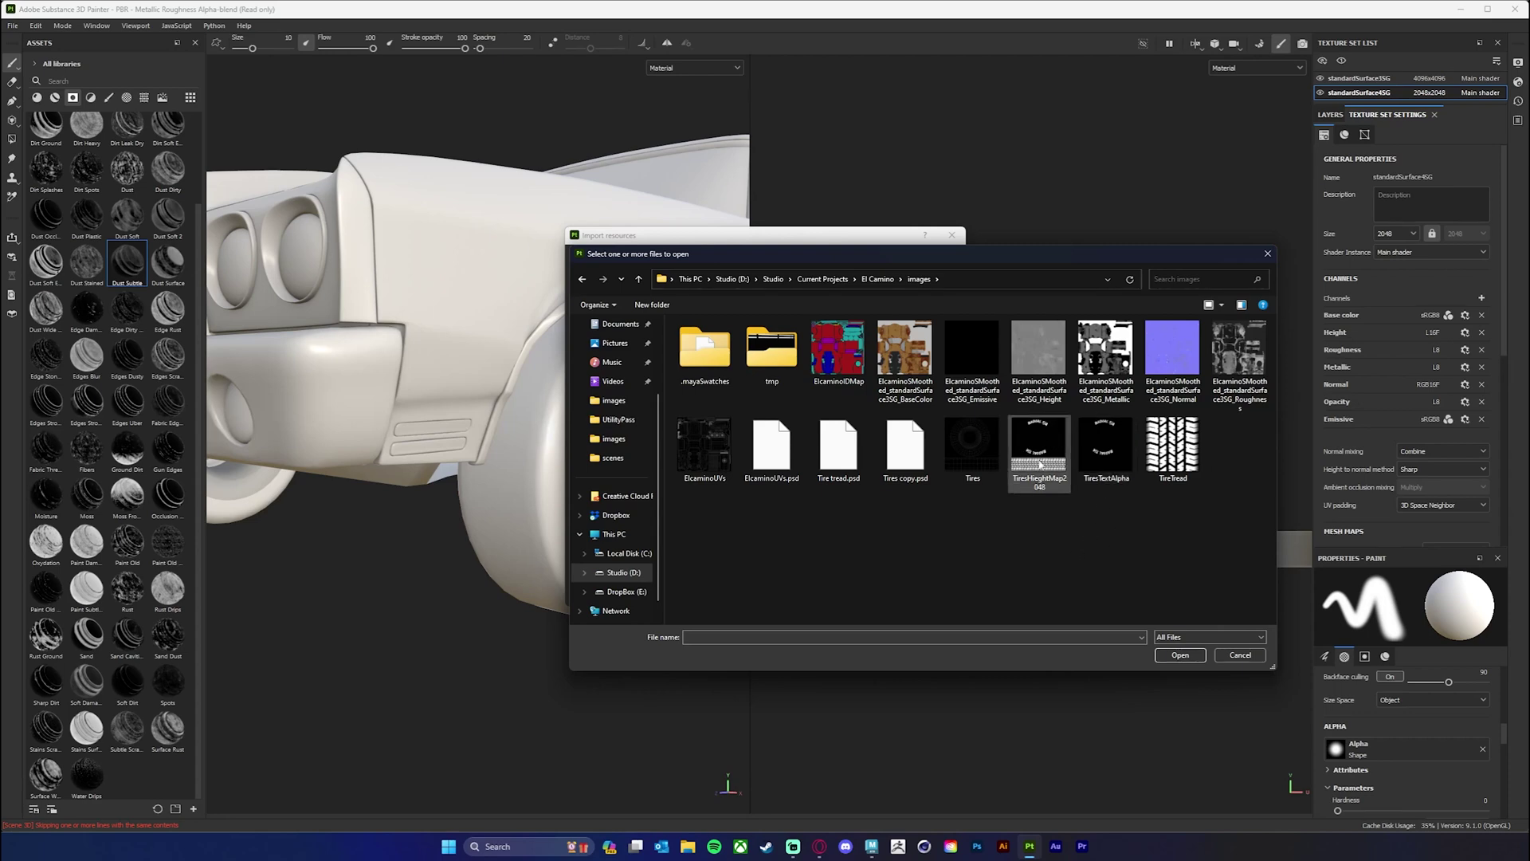
{"action": "left_click", "coordinate": [1039, 450]}
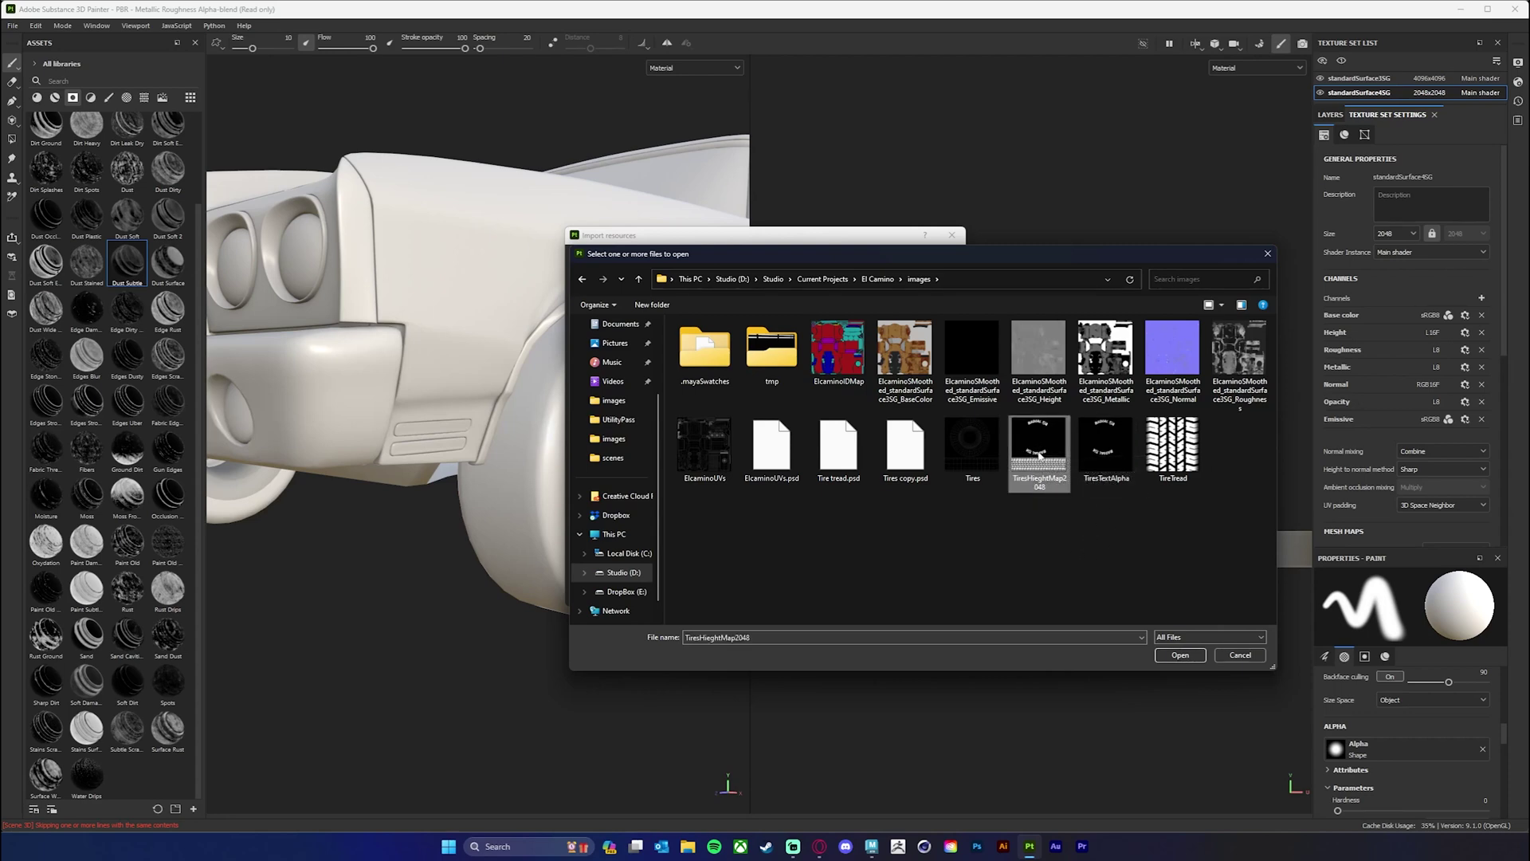
{"action": "left_click", "coordinate": [1101, 453], "text": "ctrl"}
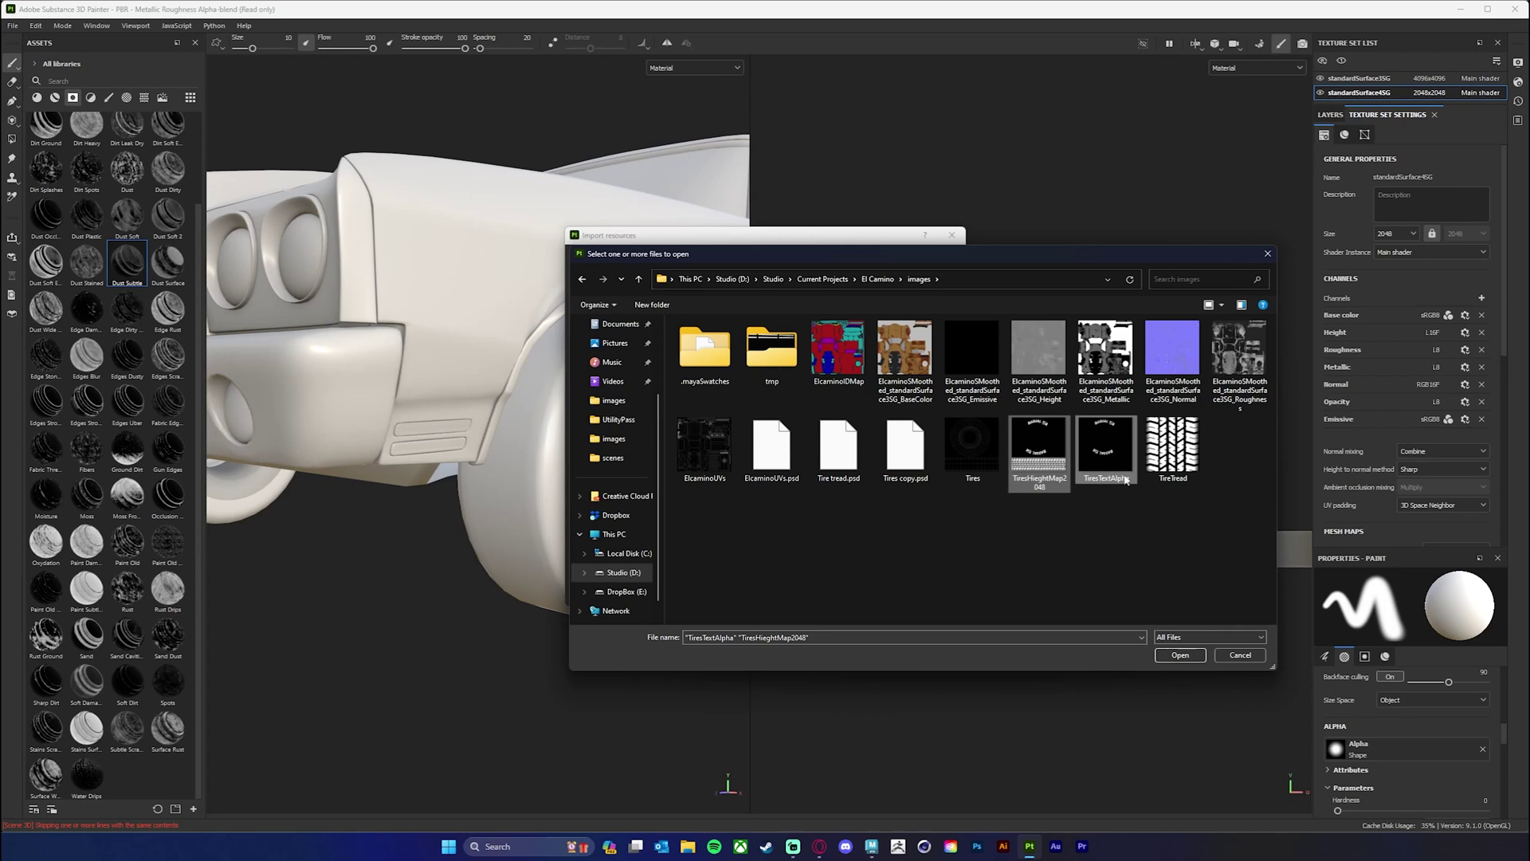
{"action": "left_click", "coordinate": [1180, 655]}
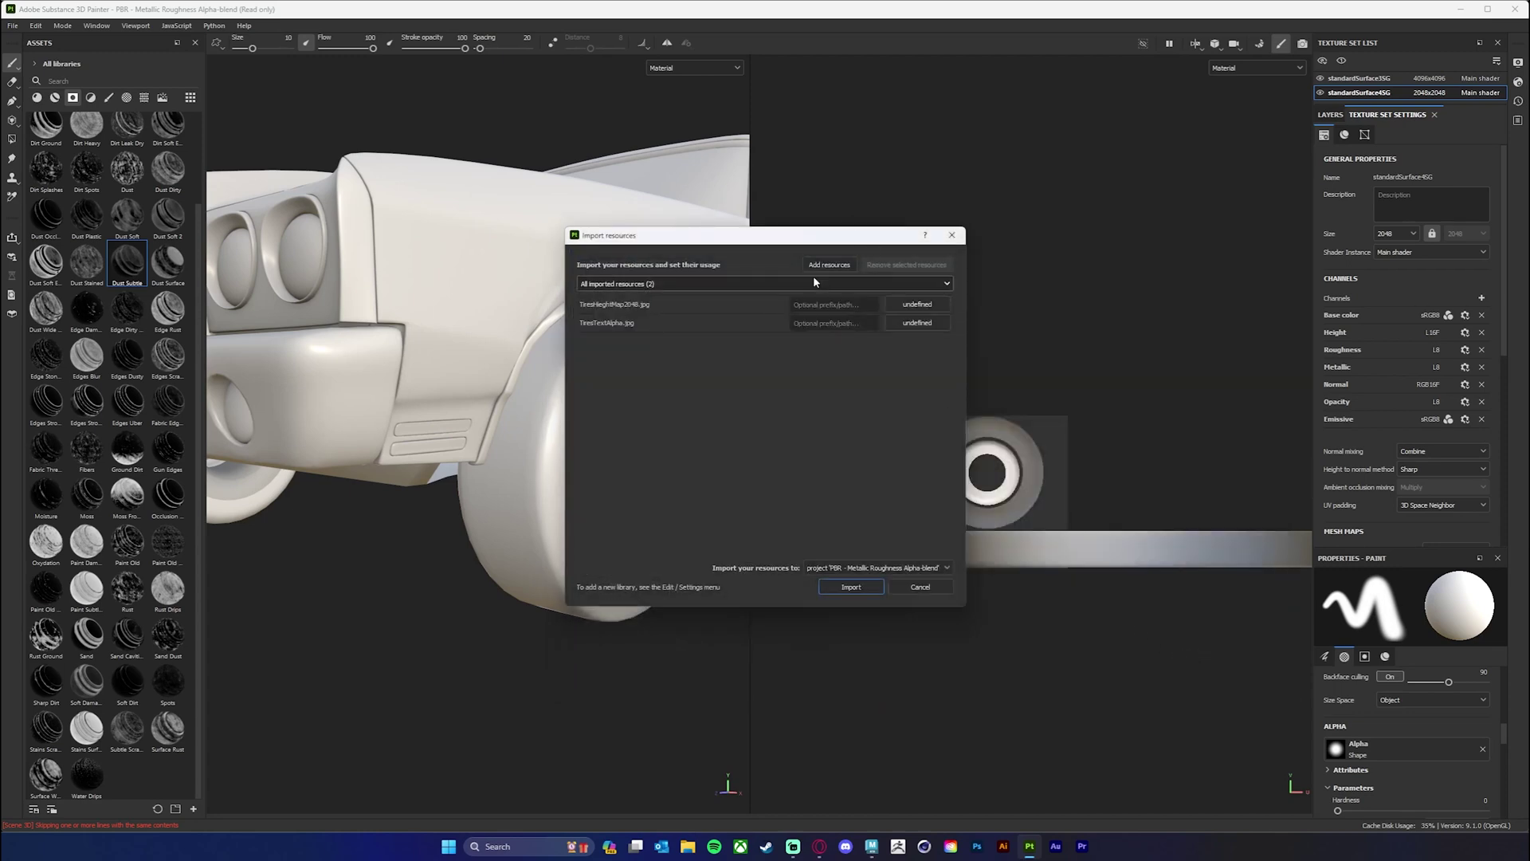
- Set the usage of both tire images to texture and import them into the current project
{"action": "left_click", "coordinate": [924, 306]}
{"action": "left_click", "coordinate": [927, 310]}
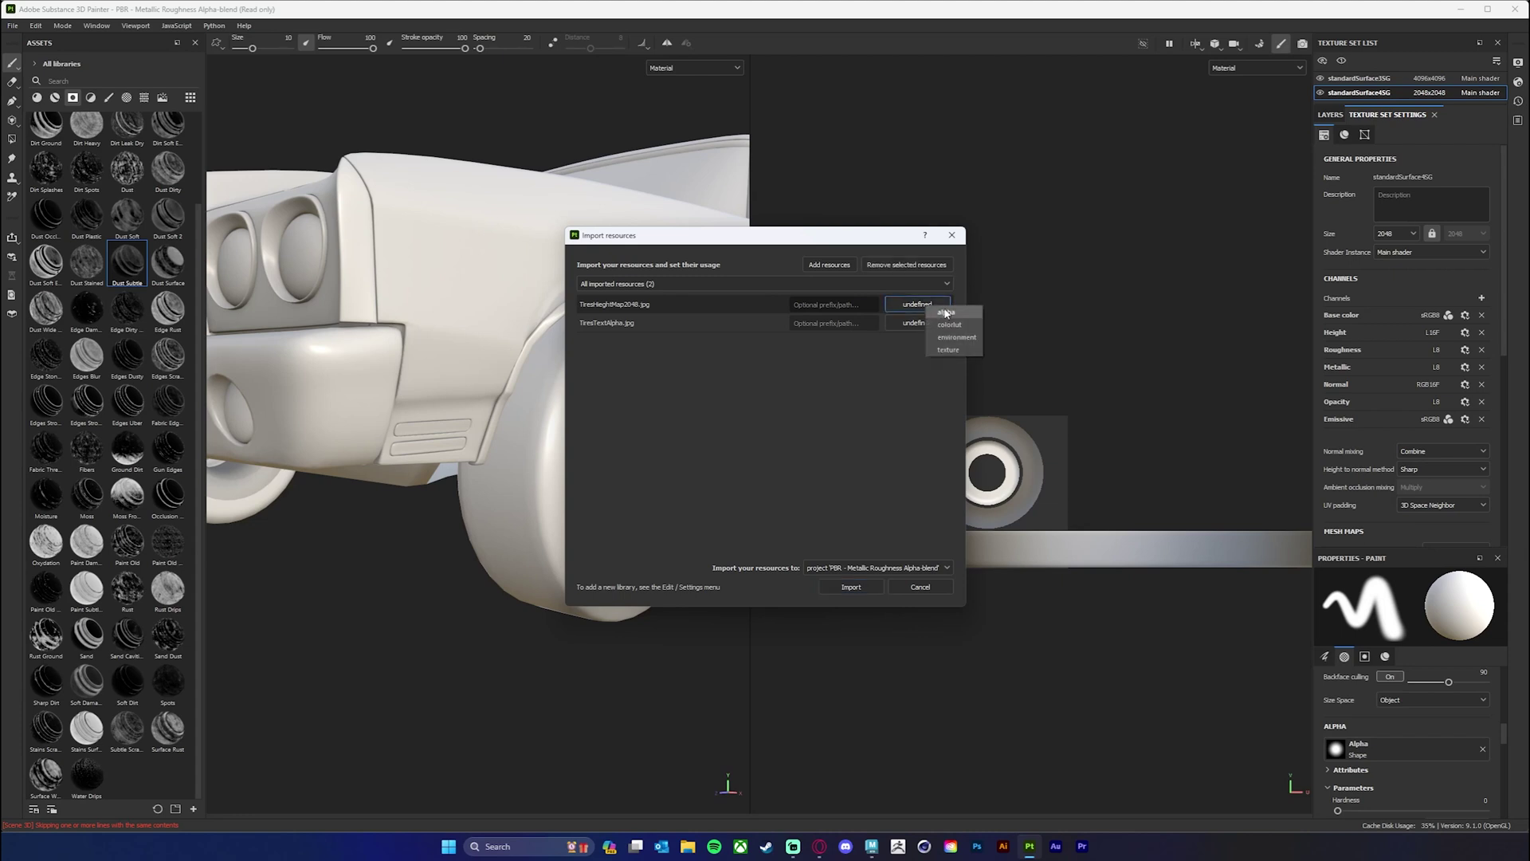
{"action": "left_click", "coordinate": [931, 340]}
{"action": "left_click", "coordinate": [925, 325]}
{"action": "left_click", "coordinate": [948, 372]}
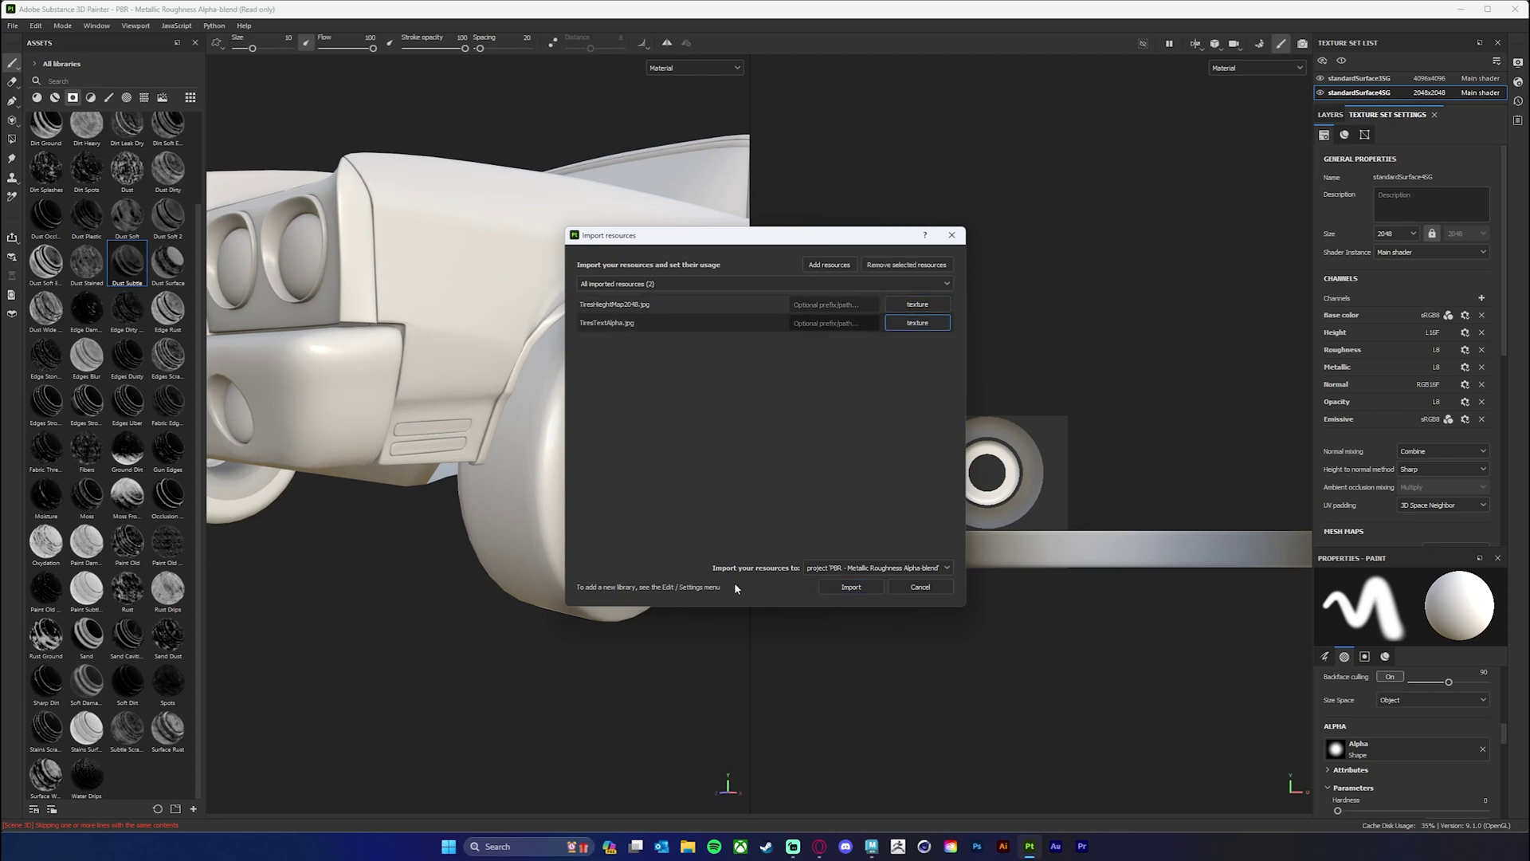
{"action": "left_click", "coordinate": [896, 571]}
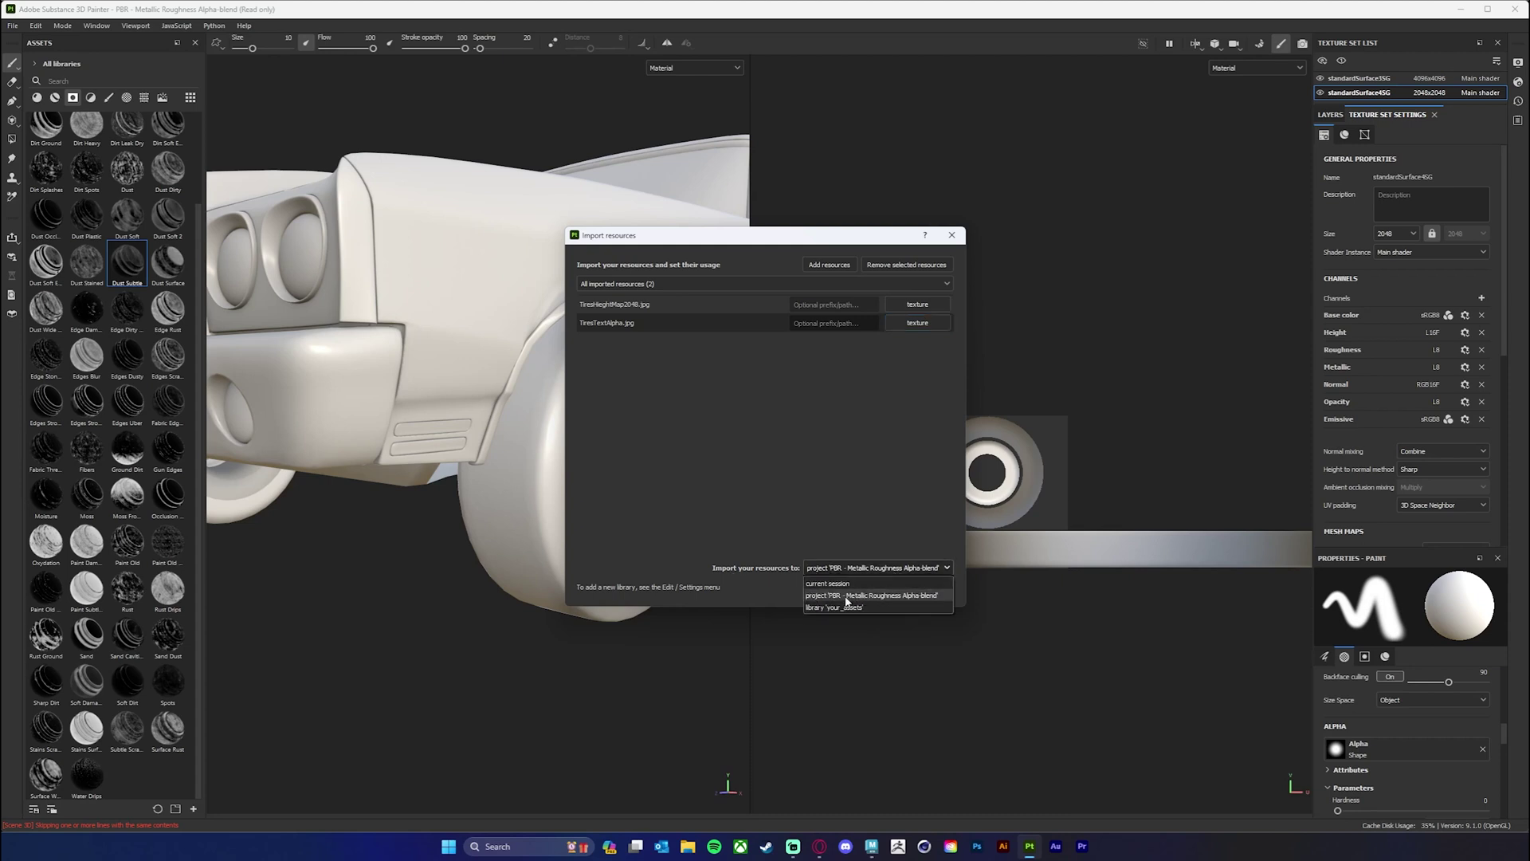
{"action": "left_click", "coordinate": [877, 598]}
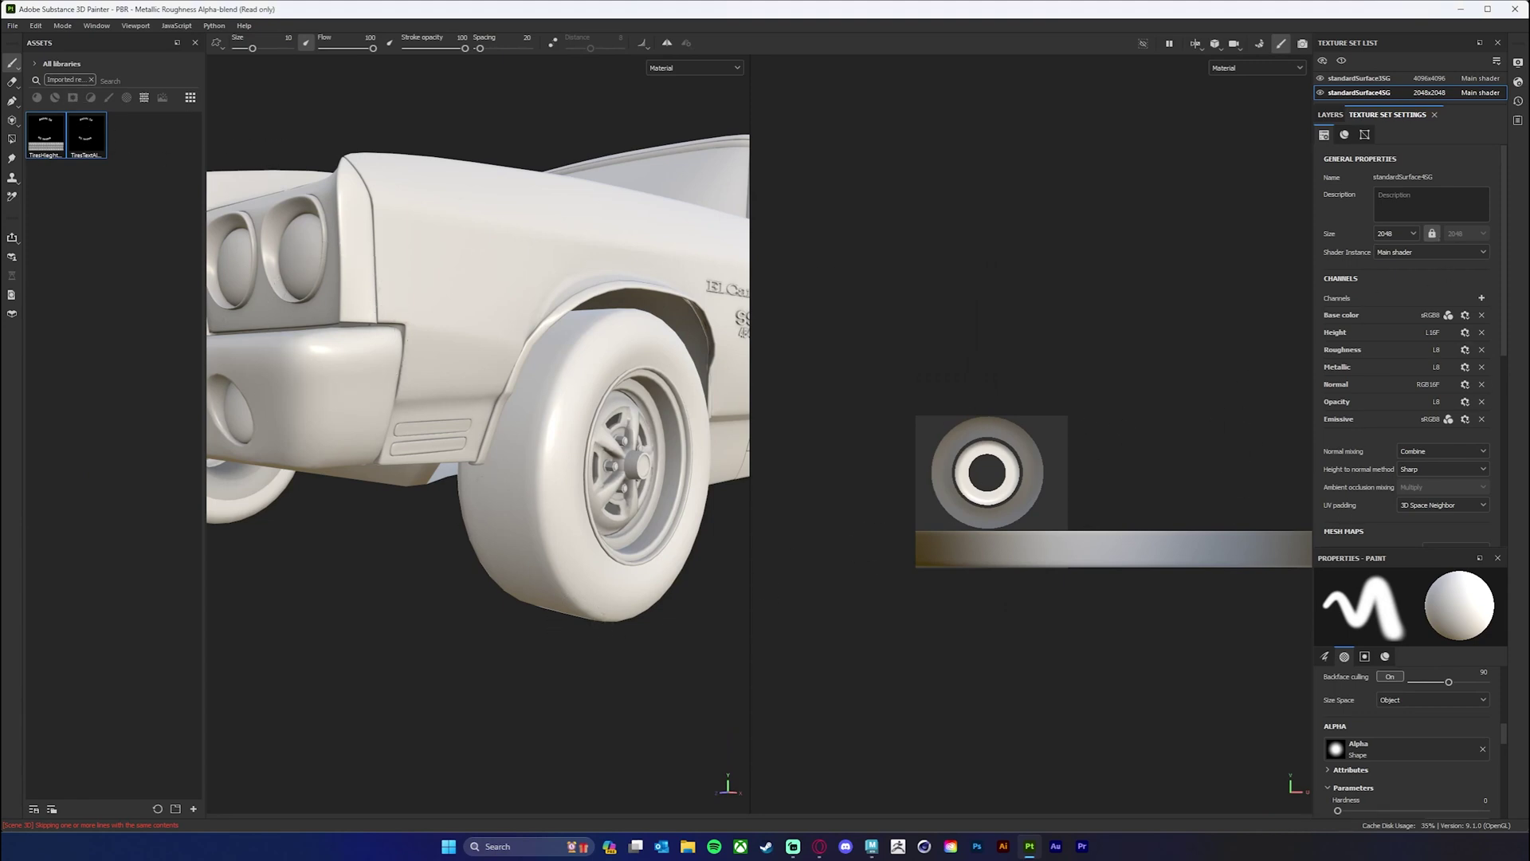
- Add a fill layer to the standardSurface4SG texture set and name it TireBase
{"action": "scroll", "coordinate": [1498, 375], "scroll_direction": "down", "scroll_amount": 1}
{"action": "scroll", "coordinate": [1498, 374], "scroll_direction": "up", "scroll_amount": 1}
{"action": "left_click", "coordinate": [1329, 115]}
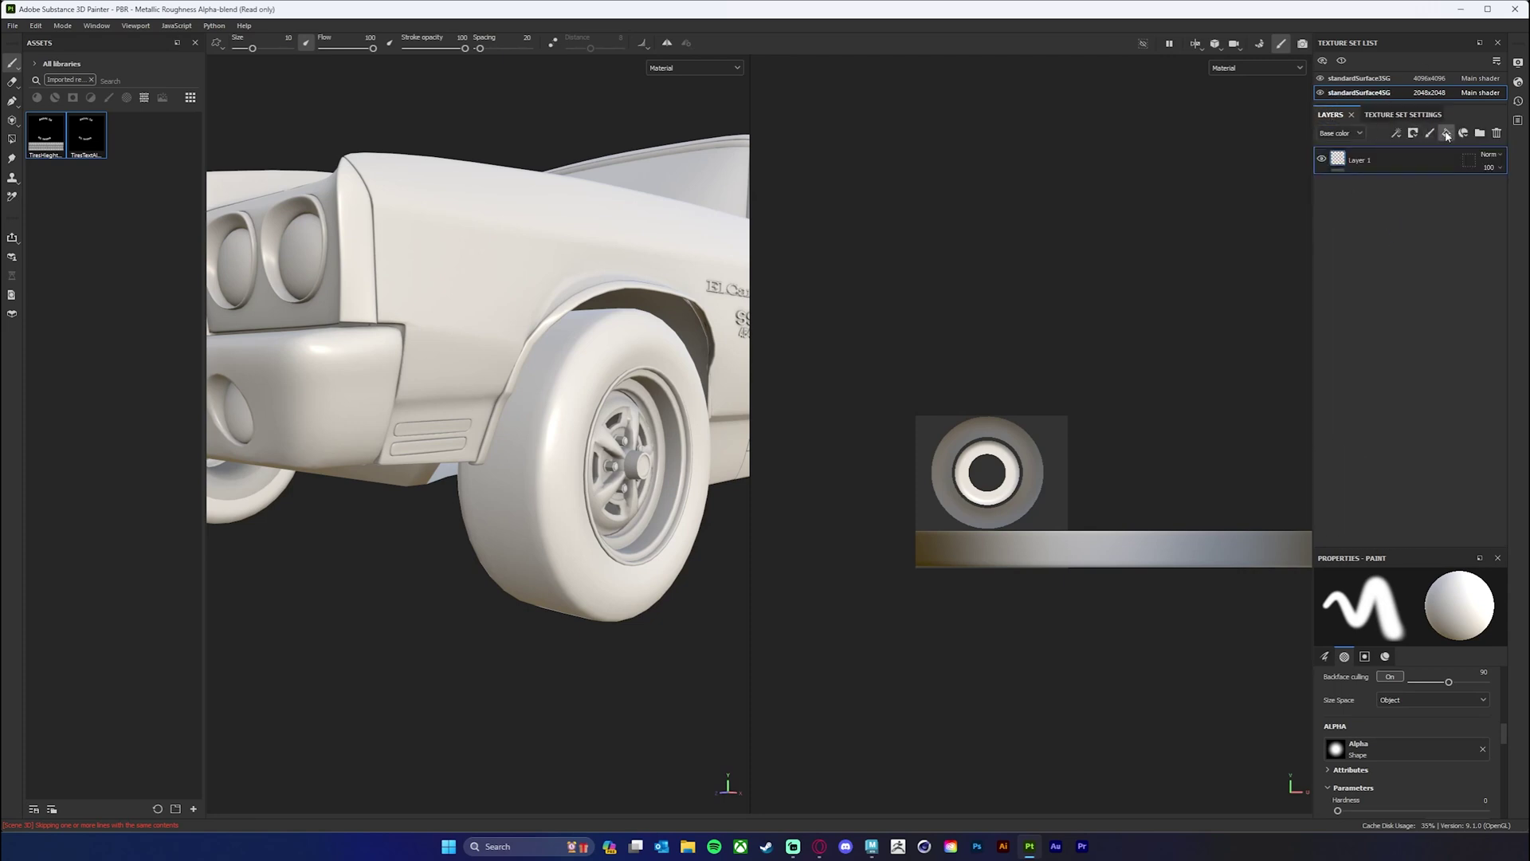
{"action": "left_click", "coordinate": [1447, 134]}
{"action": "double_click", "coordinate": [1358, 159]}
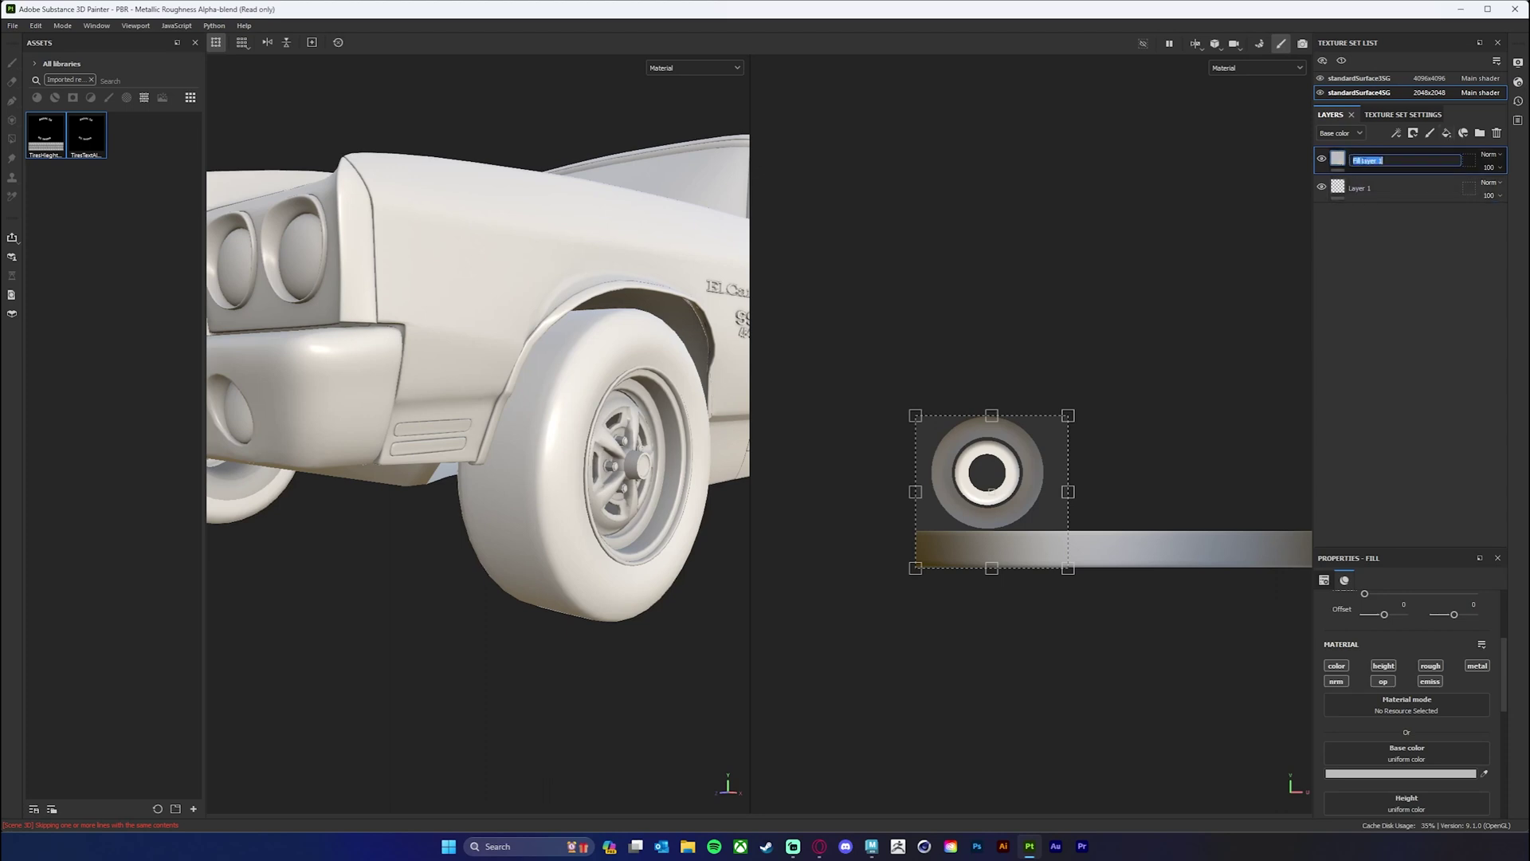
{"action": "type", "text": "TireBase"}
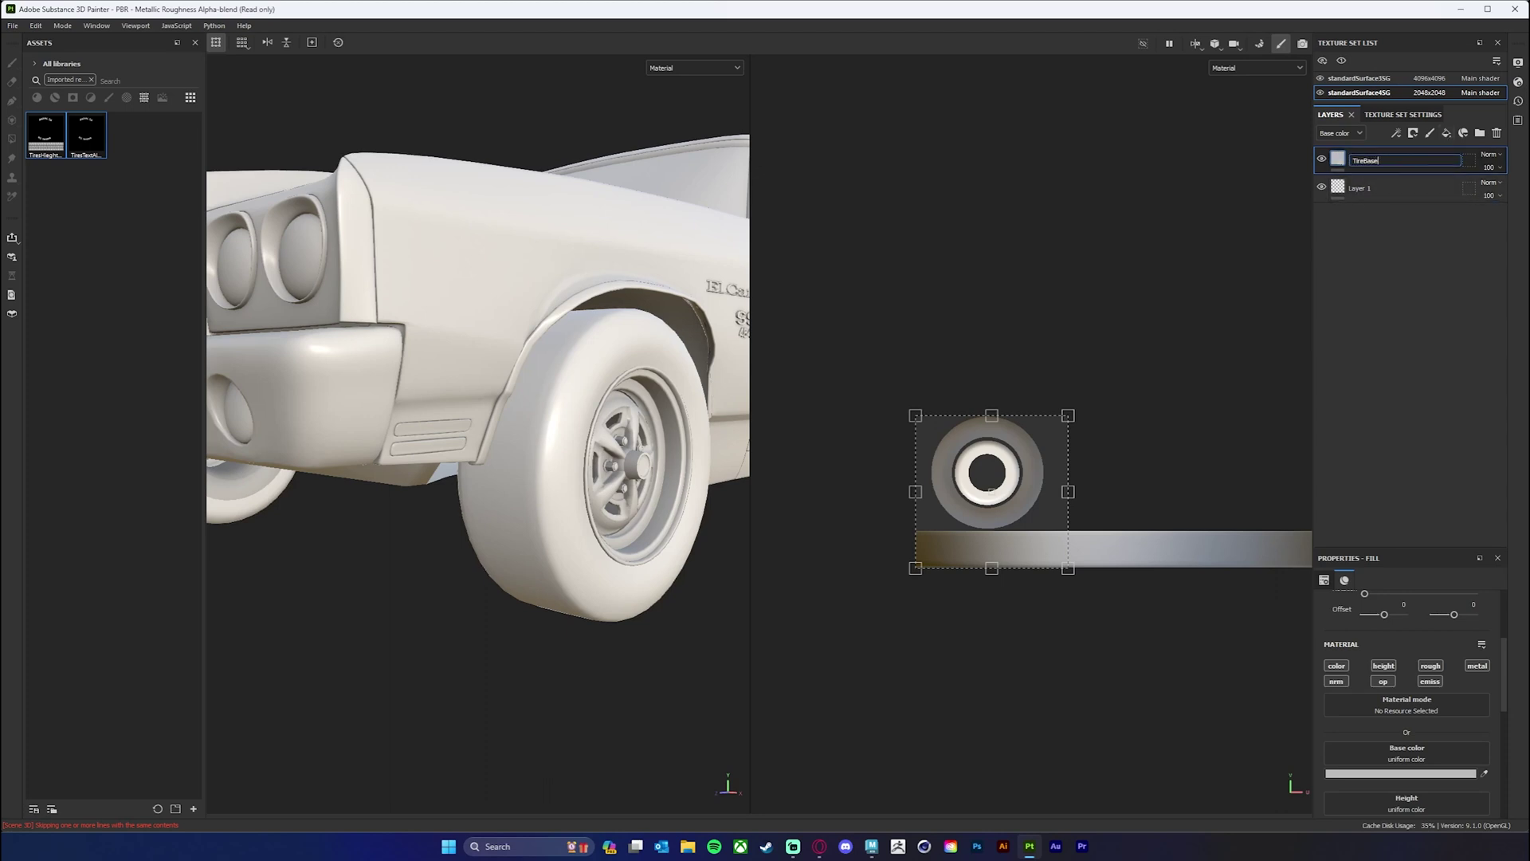
{"action": "key", "text": "Return"}
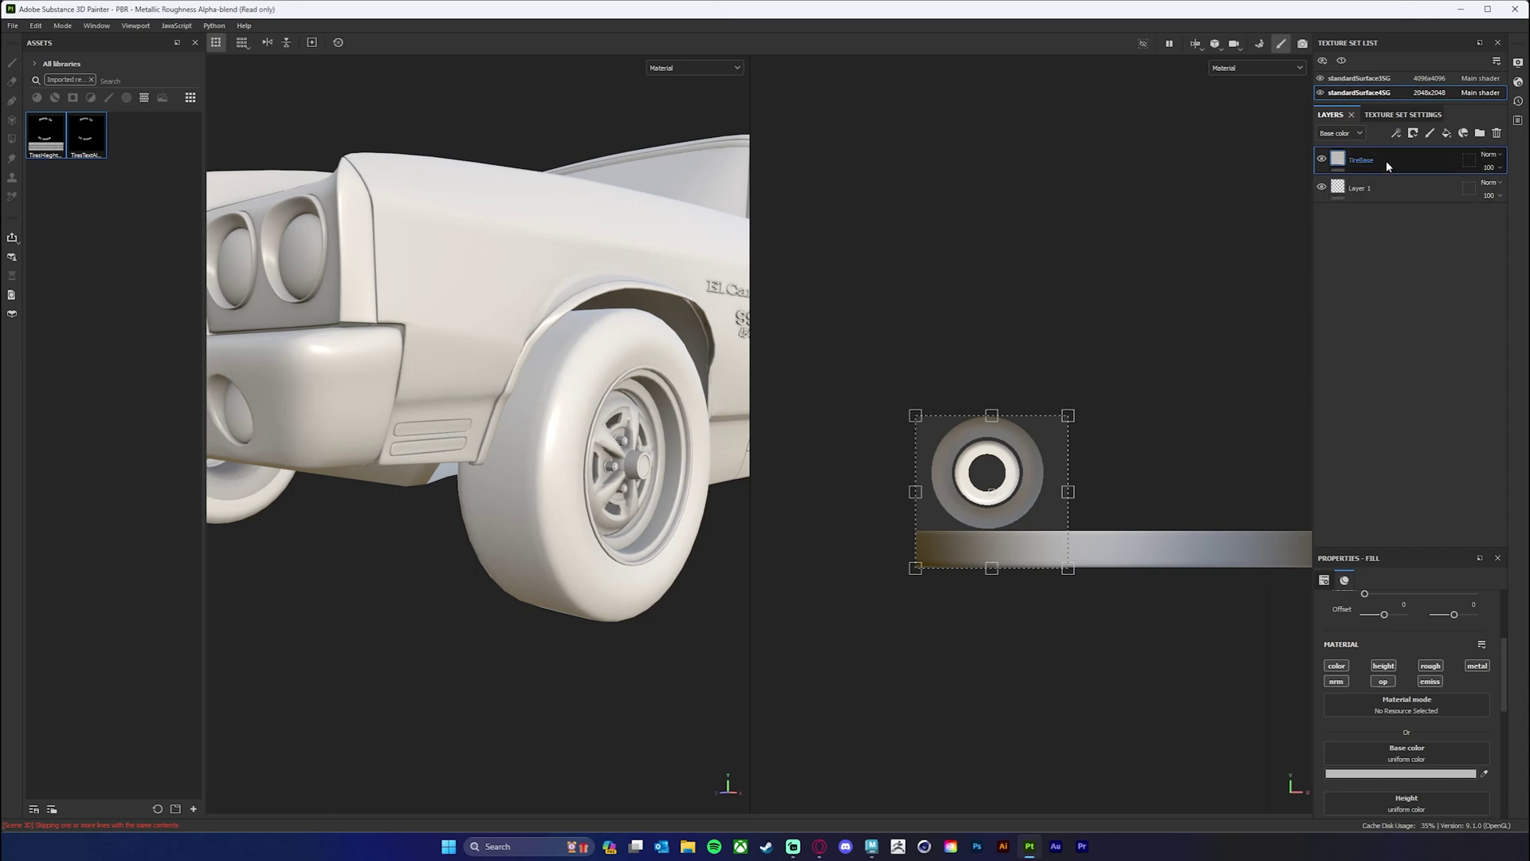
- Disable the emissive, opacity, normal and metallic channels on the TireBase fill layer
{"action": "left_click_drag", "start_coordinate": [1419, 548], "coordinate": [1420, 323]}
{"action": "scroll", "coordinate": [1446, 461], "scroll_direction": "down", "scroll_amount": 1}
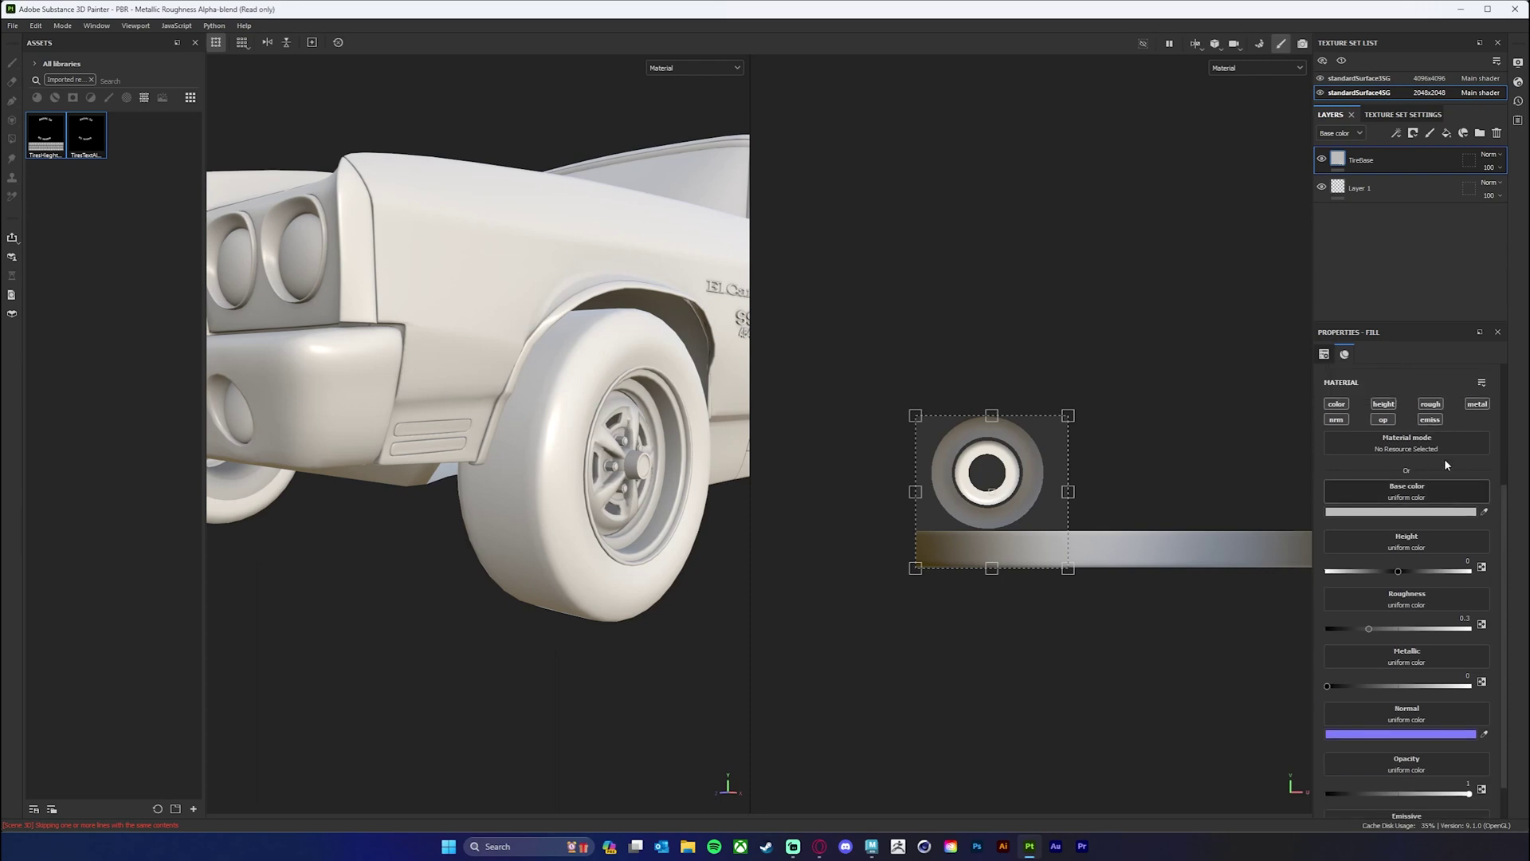
{"action": "left_click", "coordinate": [1429, 420]}
{"action": "left_click", "coordinate": [1385, 422]}
{"action": "left_click", "coordinate": [1336, 420]}
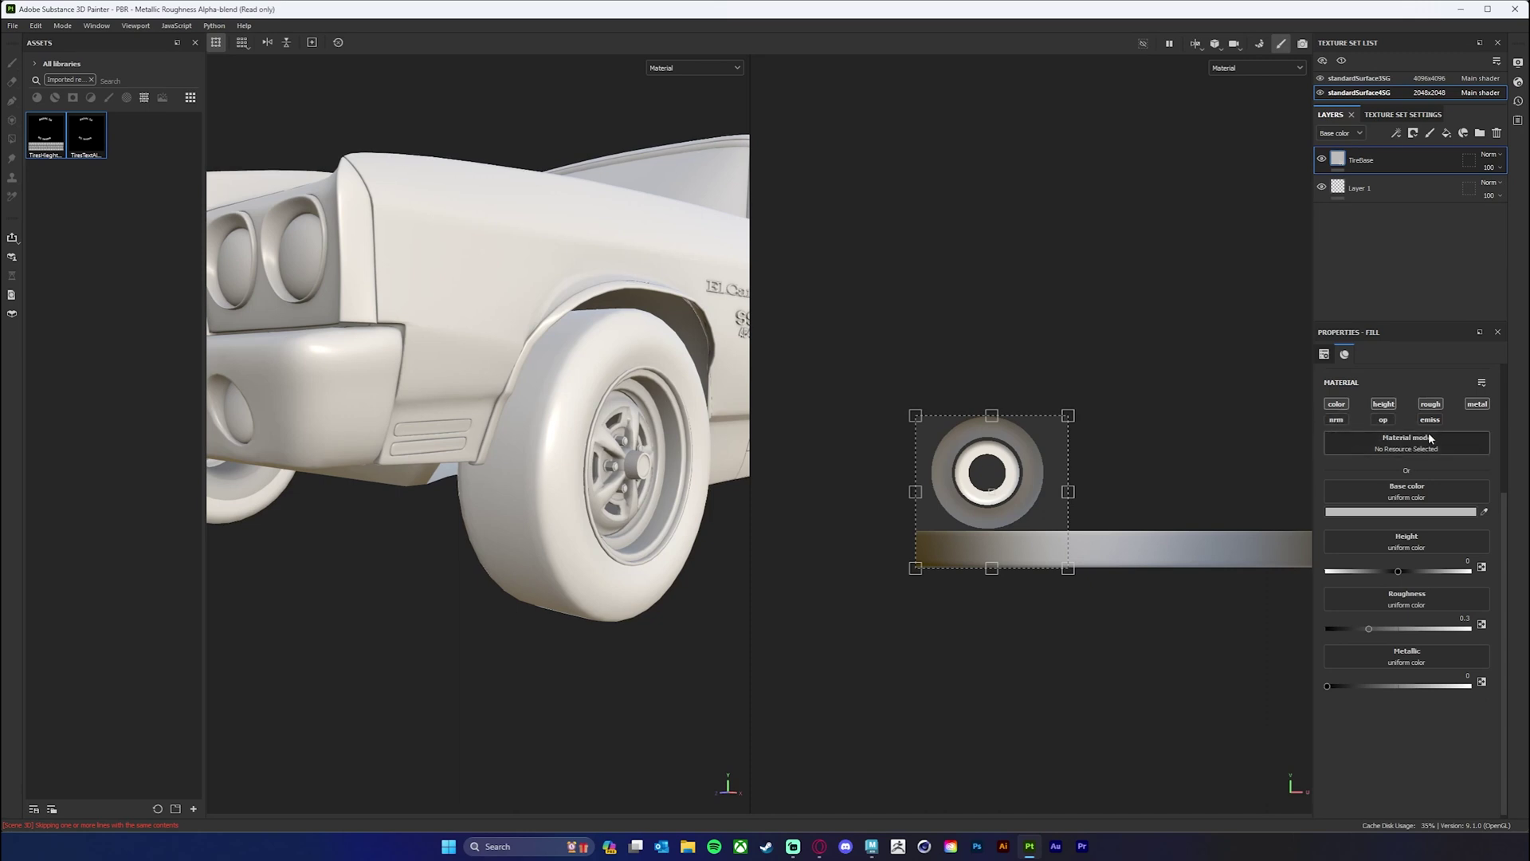
{"action": "left_click", "coordinate": [1477, 405]}
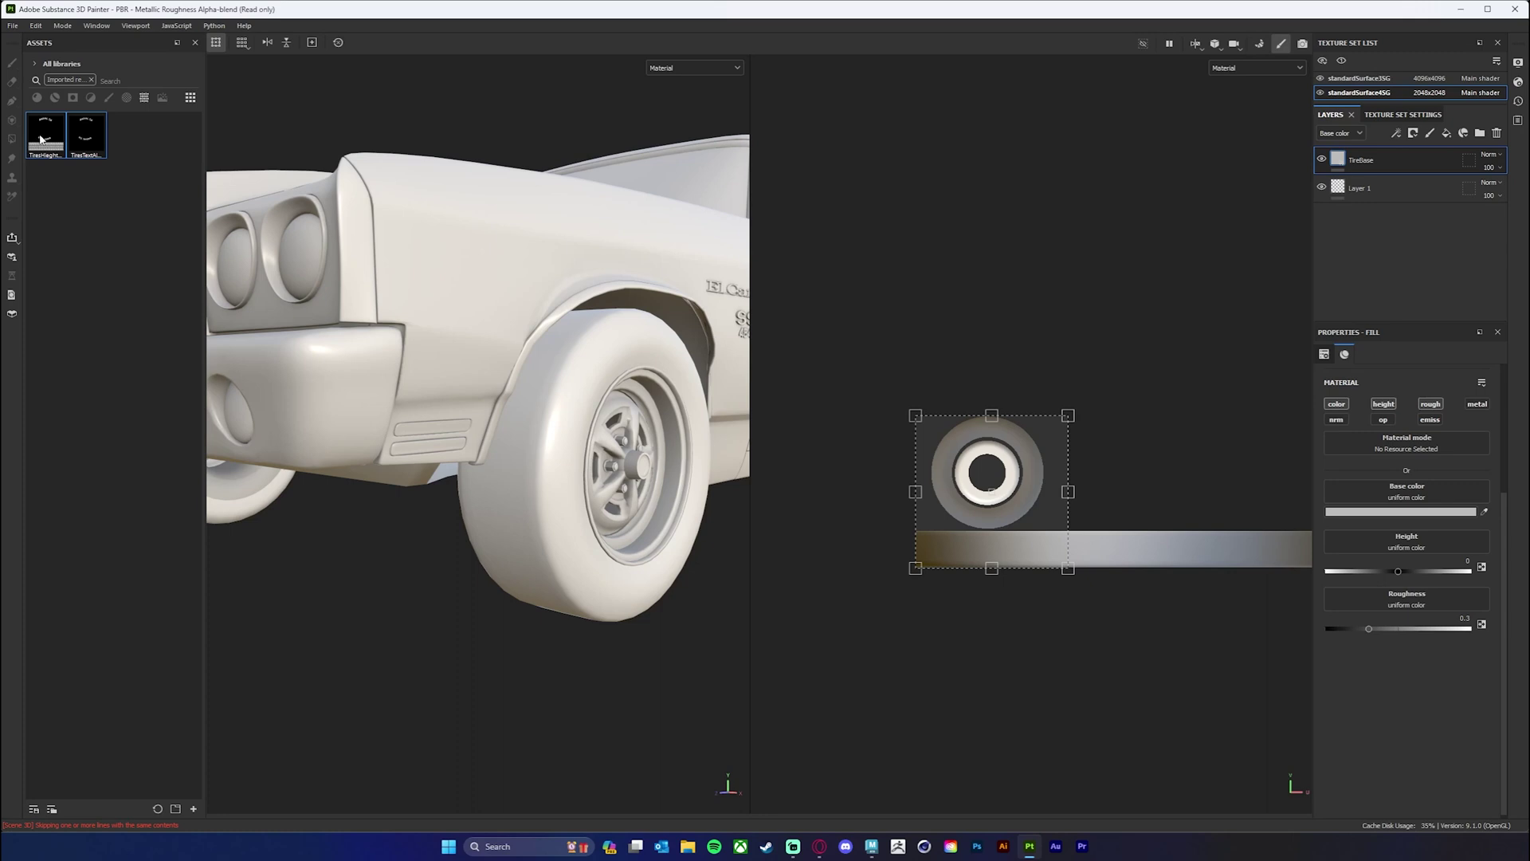
- Assign TiresHieghtMap2048 to TireBase's height and TiresTextAlpha to its base color, and lower the roughness to about 0.25
{"action": "left_click_drag", "start_coordinate": [41, 137], "coordinate": [1407, 540]}
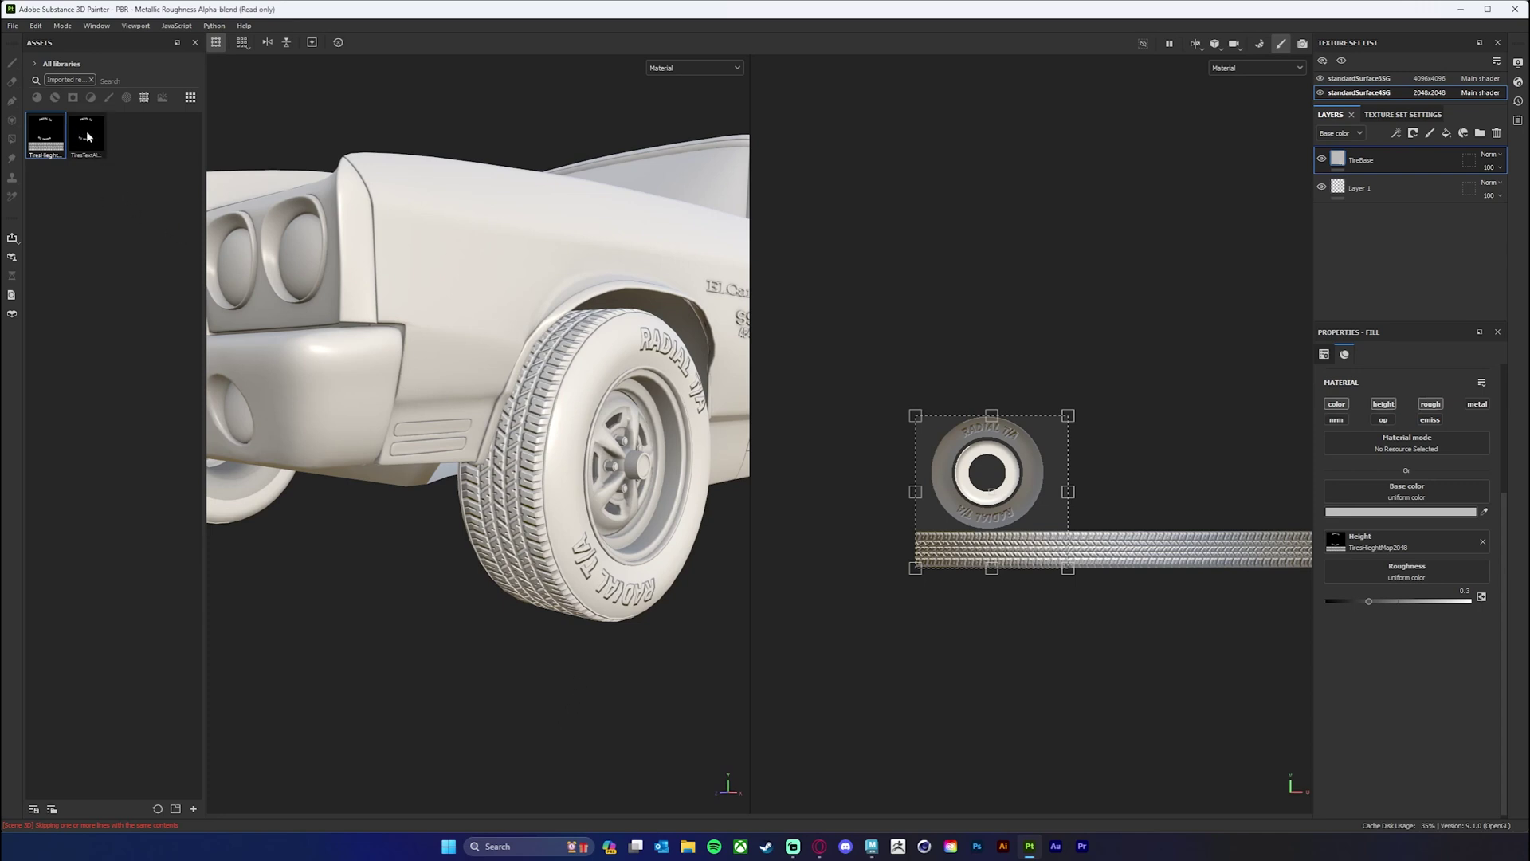
{"action": "left_click_drag", "start_coordinate": [86, 137], "coordinate": [1414, 490]}
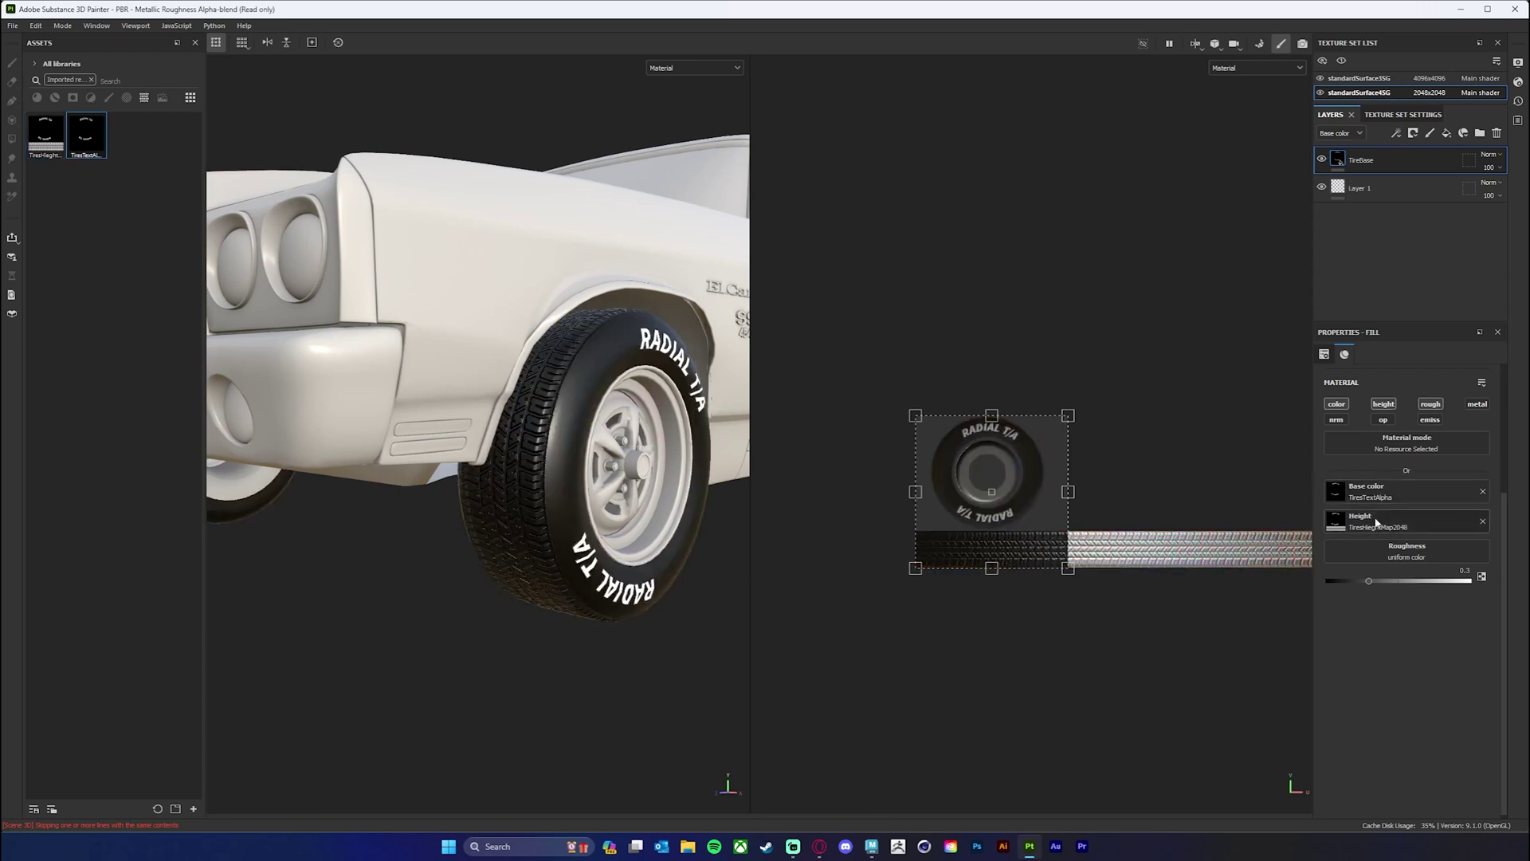
{"action": "left_click_drag", "start_coordinate": [625, 673], "coordinate": [625, 629], "text": "alt"}
{"action": "mouse_move", "coordinate": [1370, 579]}
{"action": "left_mouse_down"}
{"action": "mouse_move", "coordinate": [1355, 579]}
{"action": "mouse_move", "coordinate": [1403, 580]}
{"action": "mouse_move", "coordinate": [1336, 585]}
{"action": "mouse_move", "coordinate": [1357, 593]}
{"action": "left_mouse_up"}
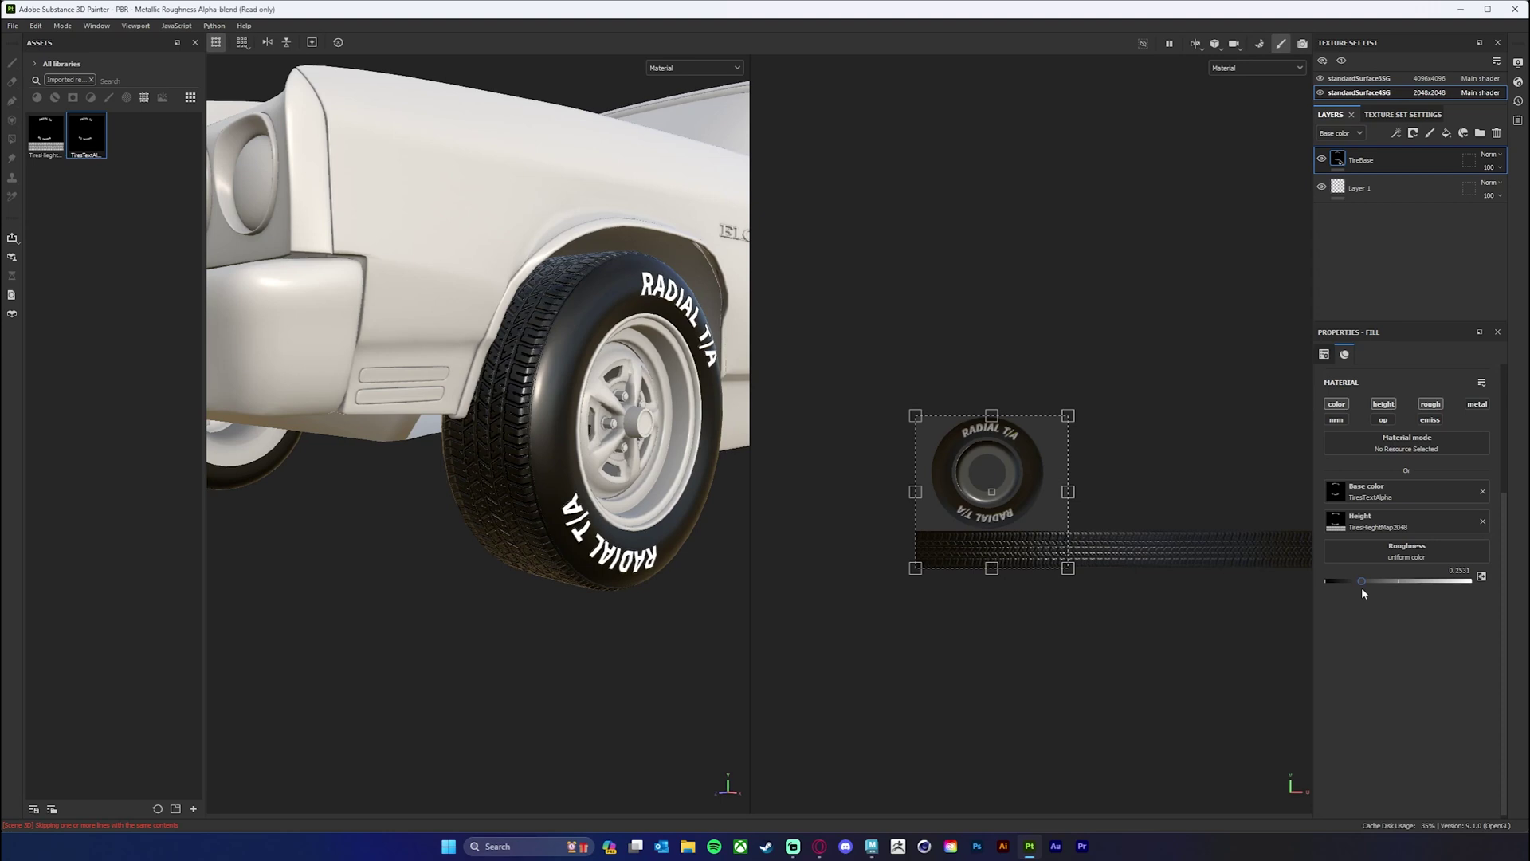
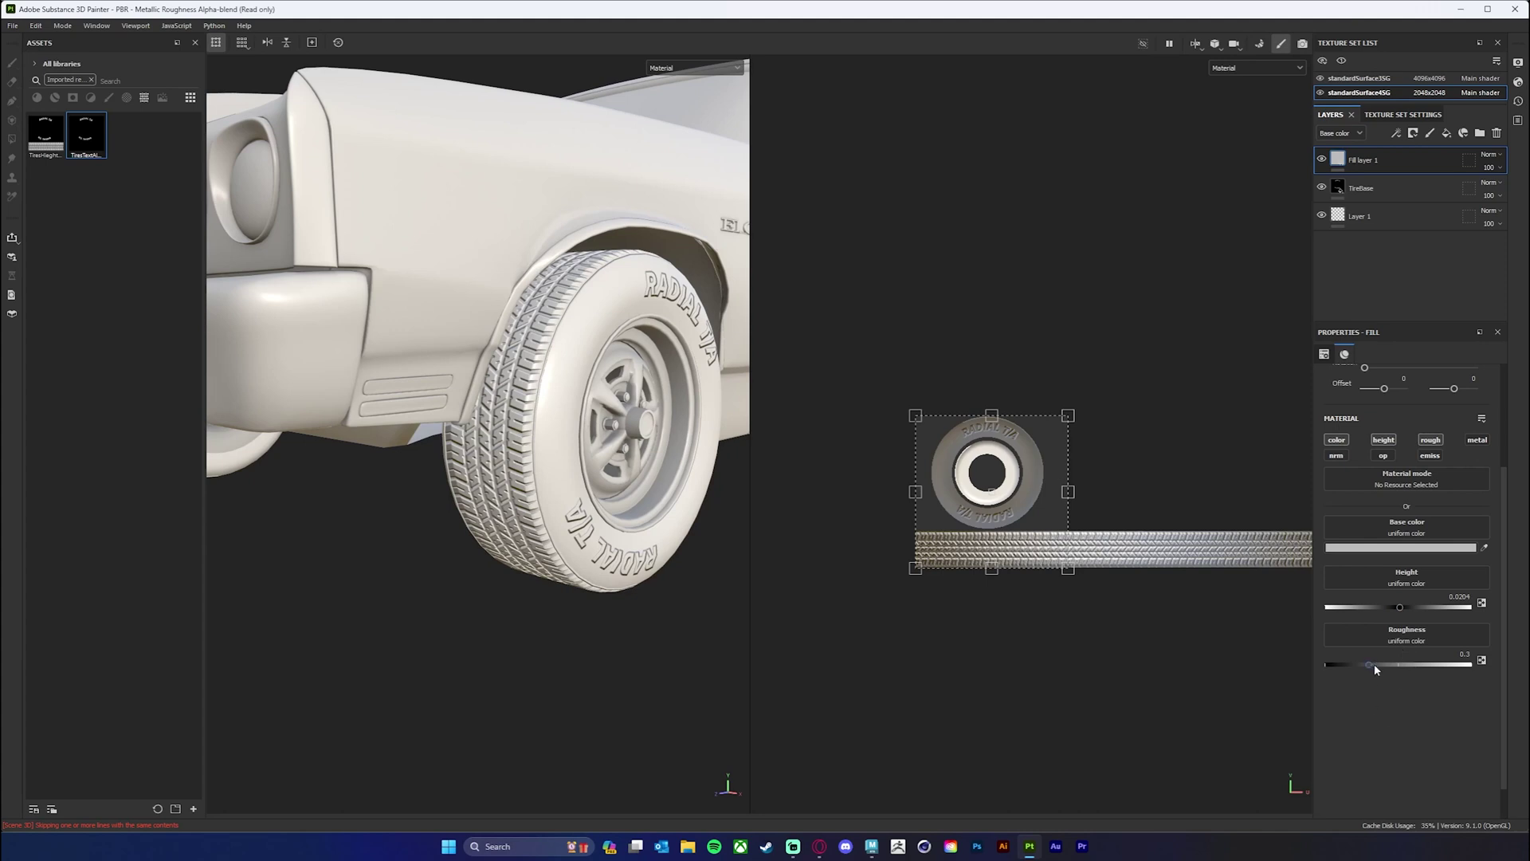
- Raise the roughness of the fill layer above TireBase and change its base color to a dark brownish gray
{"action": "left_click_drag", "start_coordinate": [1366, 663], "coordinate": [1423, 672]}
{"action": "left_click", "coordinate": [1403, 548]}
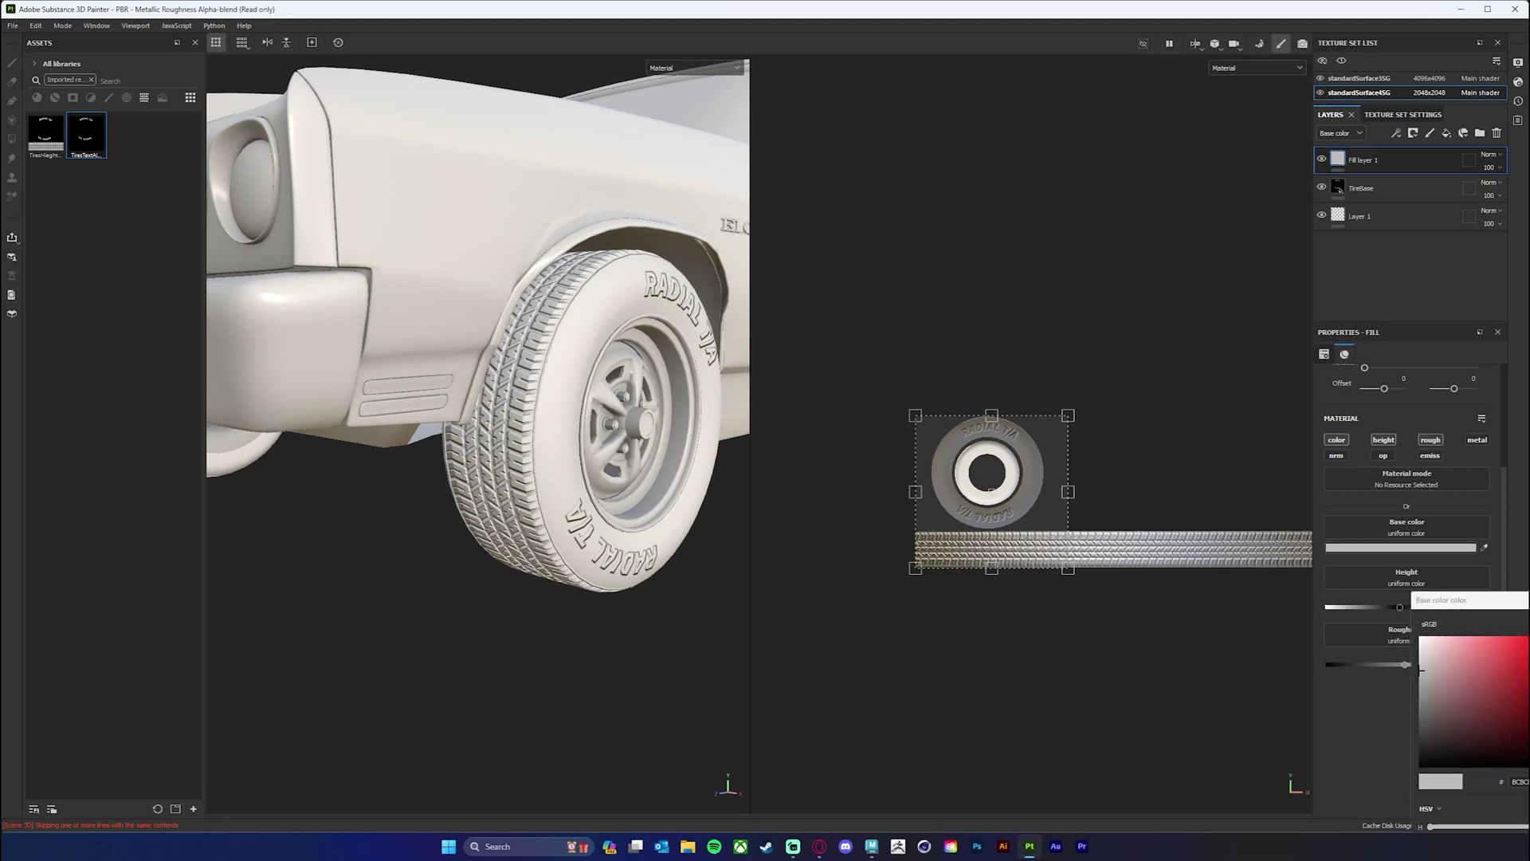
{"action": "left_click_drag", "start_coordinate": [1443, 692], "coordinate": [1437, 712]}
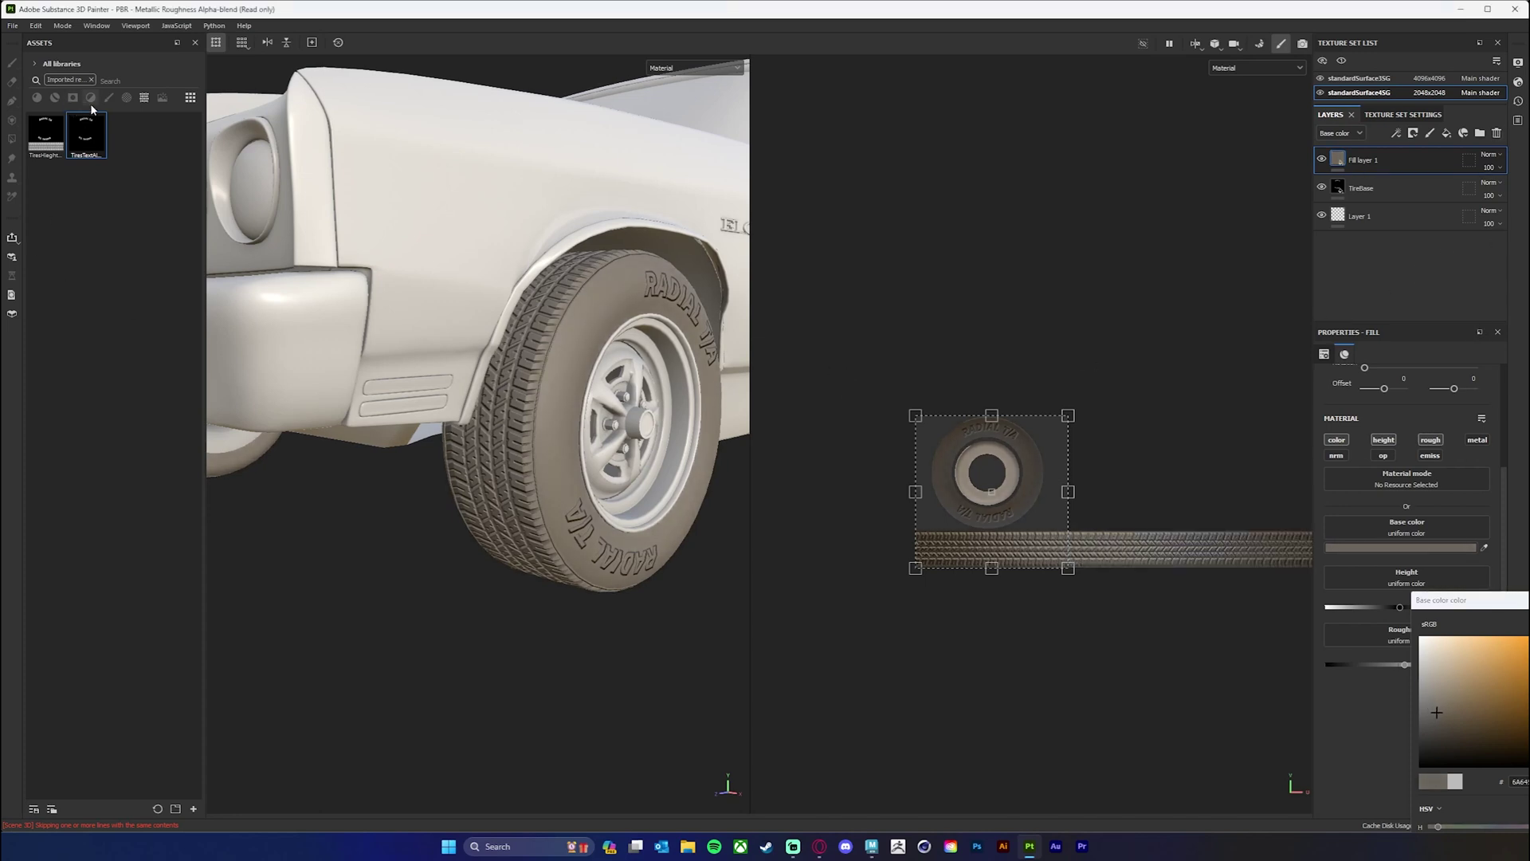
- Find the Dust Plastic smart mask in the library and apply it to the brownish-gray fill layer
{"action": "left_click", "coordinate": [89, 78]}
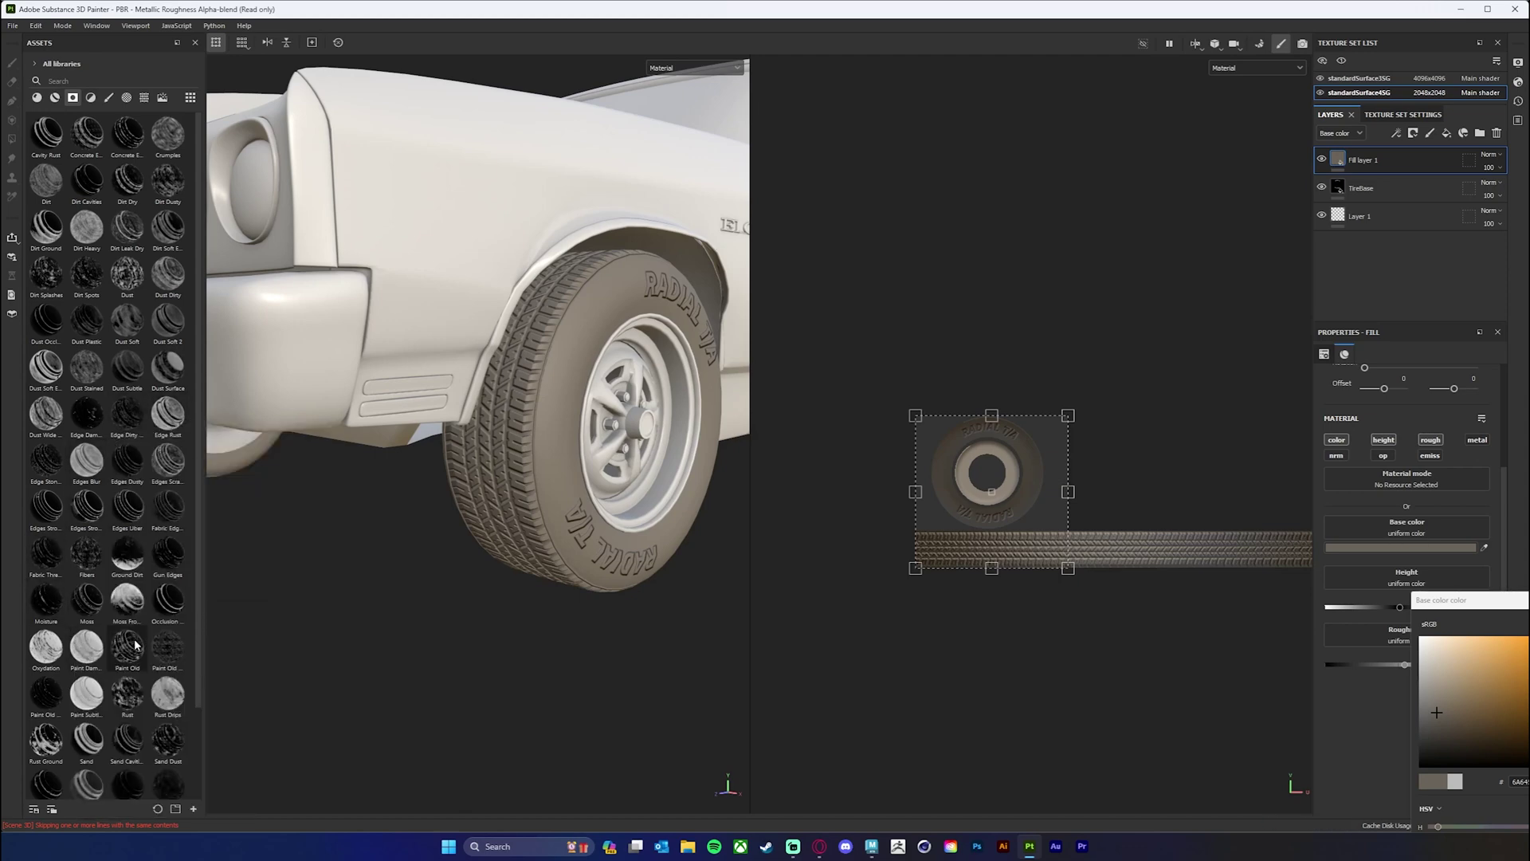
{"action": "mouse_move", "coordinate": [135, 645]}
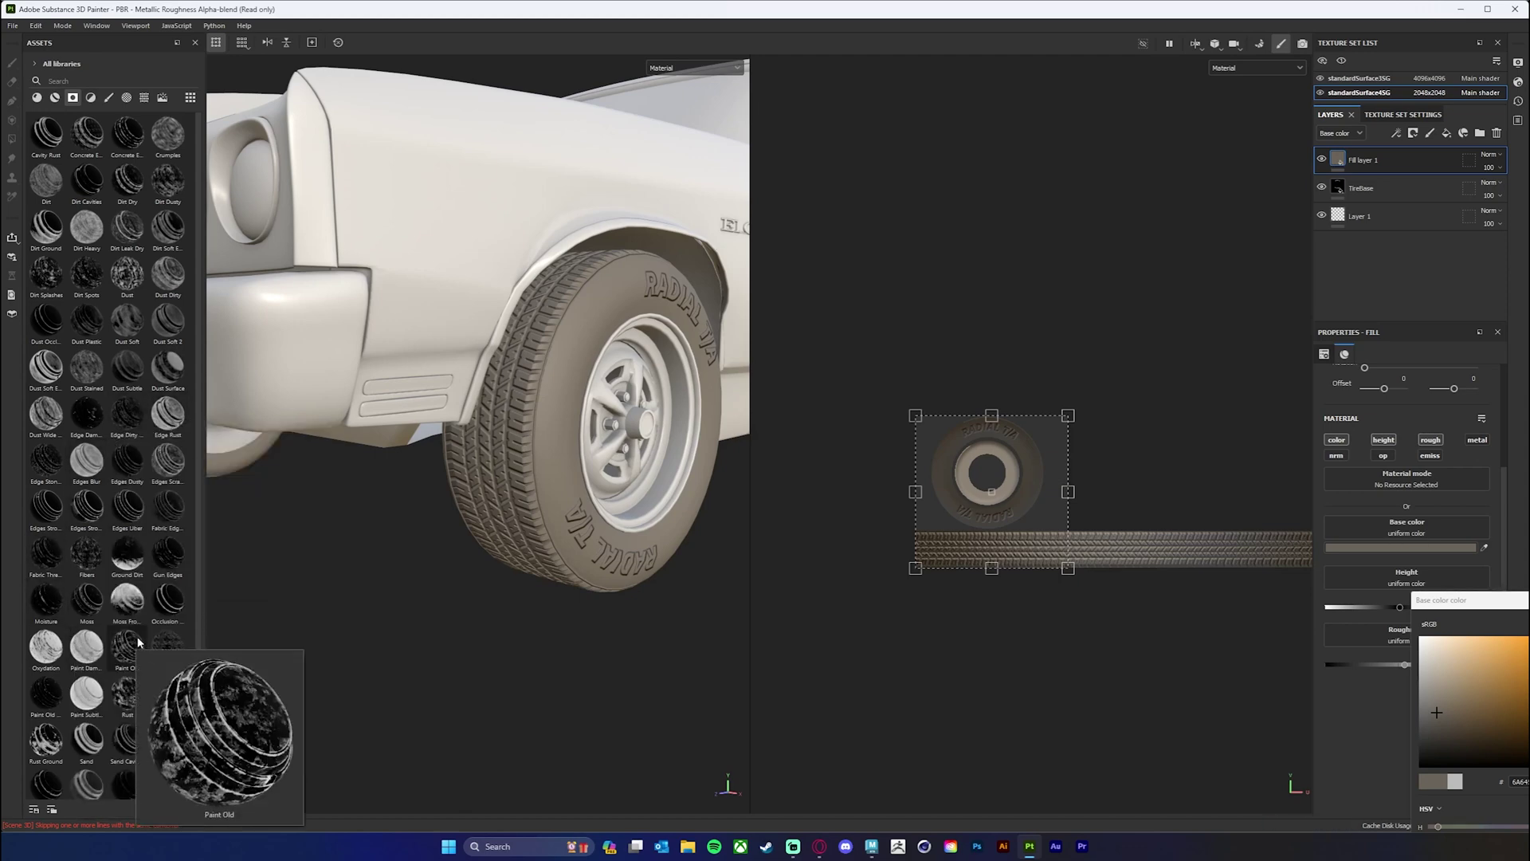
{"action": "scroll", "coordinate": [135, 642], "scroll_direction": "down", "scroll_amount": 2}
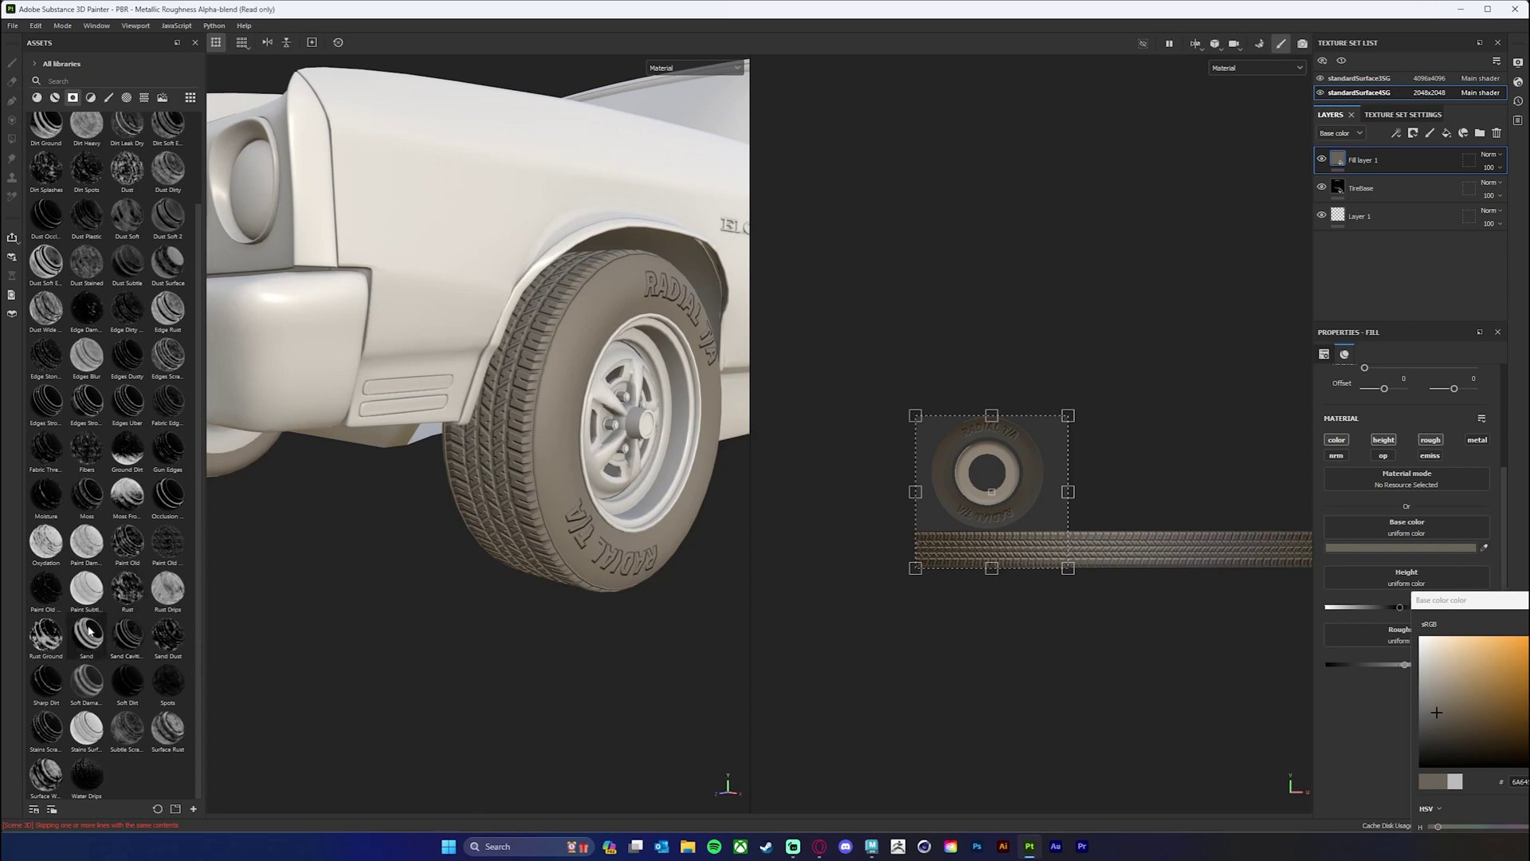
{"action": "scroll", "coordinate": [94, 377], "scroll_direction": "up", "scroll_amount": 2}
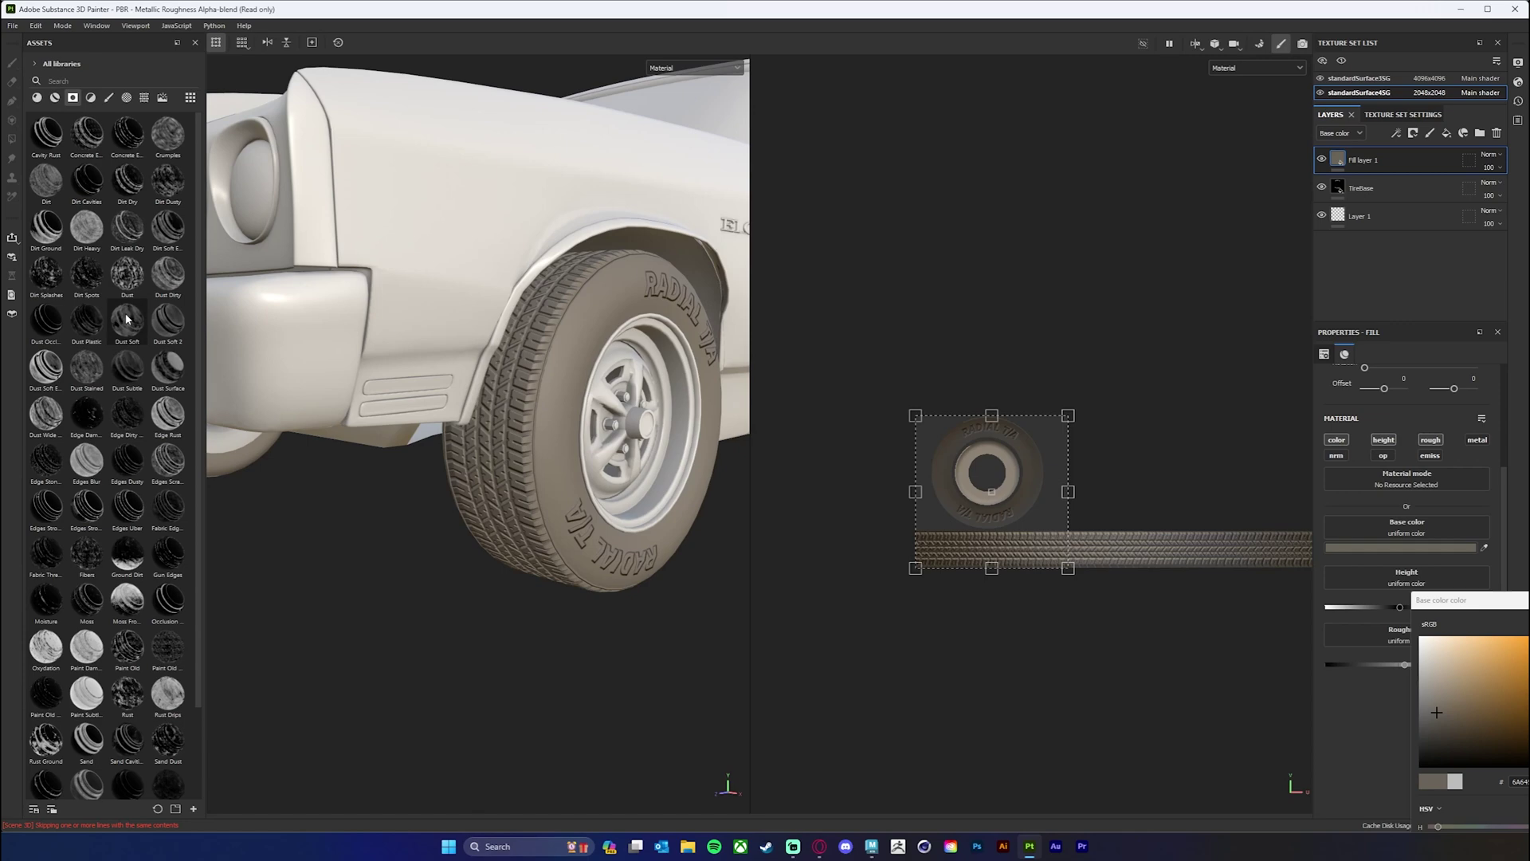
{"action": "mouse_move", "coordinate": [131, 322]}
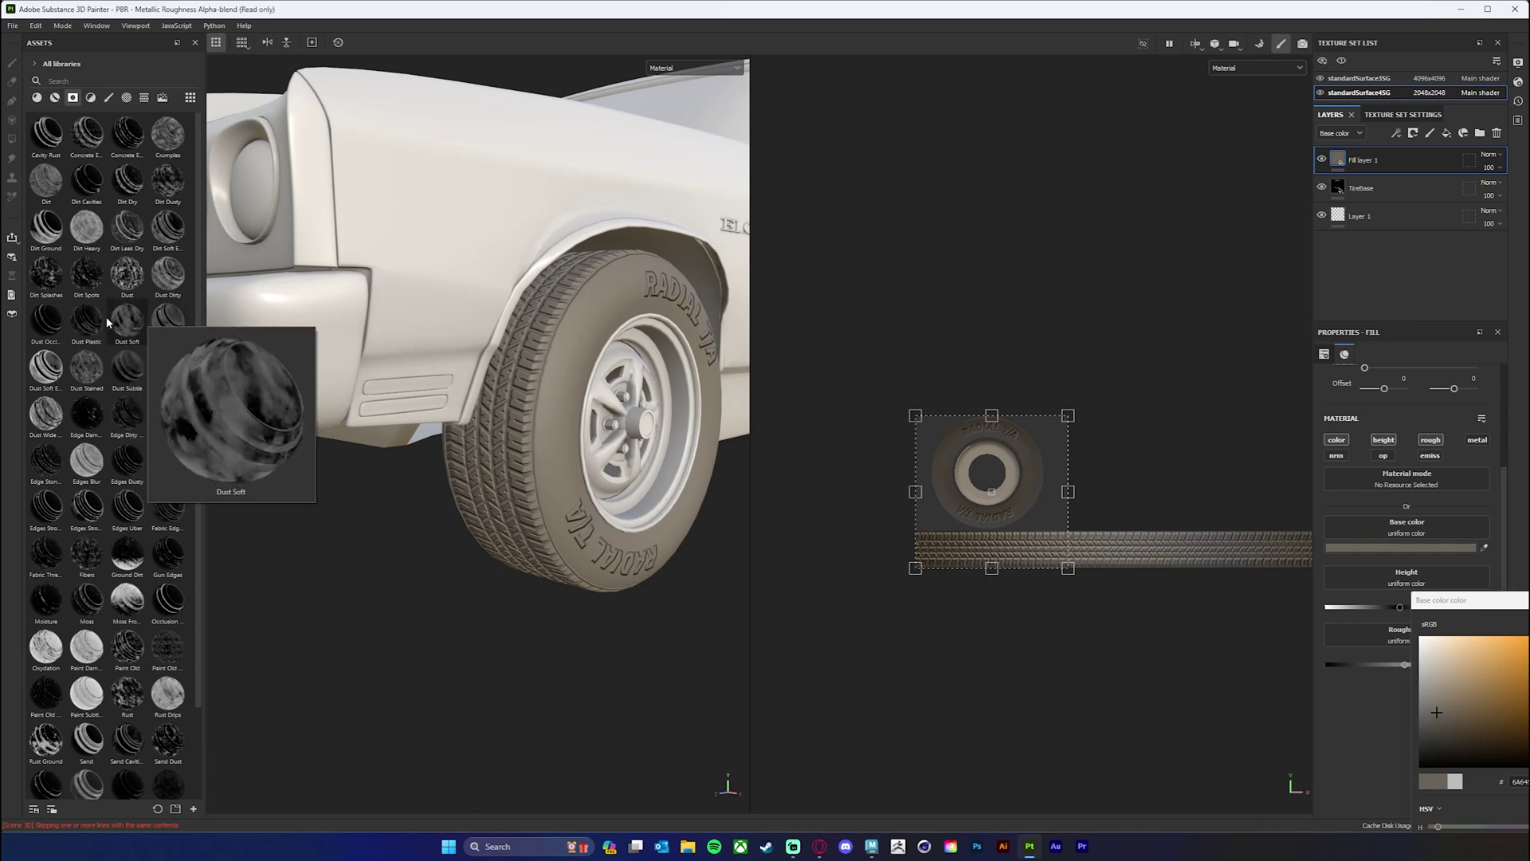
{"action": "mouse_move", "coordinate": [47, 327]}
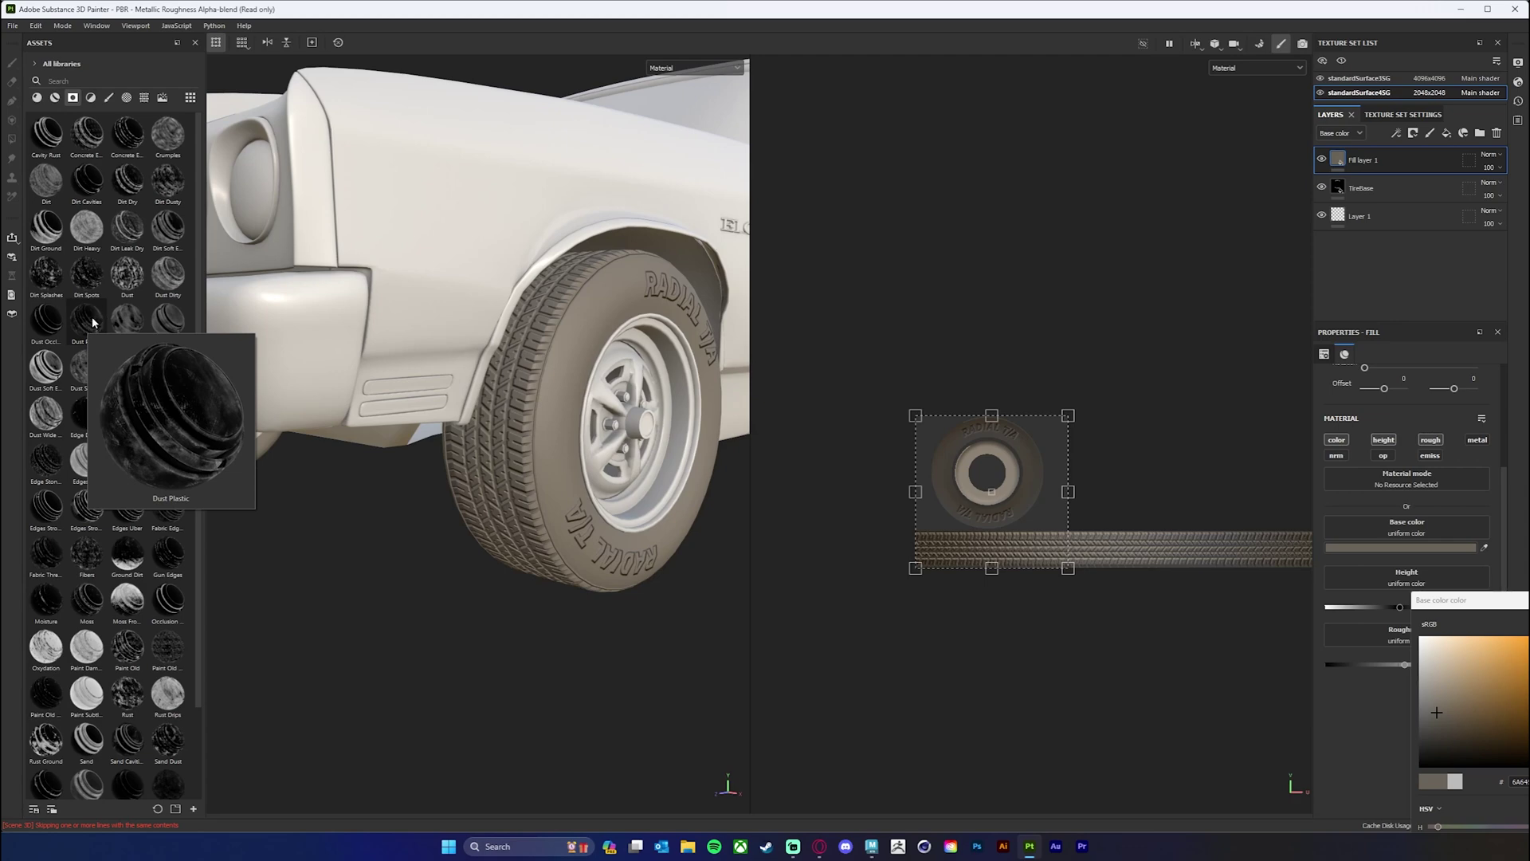
{"action": "left_click_drag", "start_coordinate": [91, 322], "coordinate": [1359, 163]}
- Set the dust mask's secondary grunge texture to a balance of 0.45 and a contrast of 0.56
{"action": "left_click_drag", "start_coordinate": [598, 587], "coordinate": [564, 562], "text": "alt"}
{"action": "right_click_drag", "start_coordinate": [563, 562], "coordinate": [483, 652], "text": "alt"}
{"action": "left_click_drag", "start_coordinate": [533, 635], "coordinate": [590, 630], "text": "alt"}
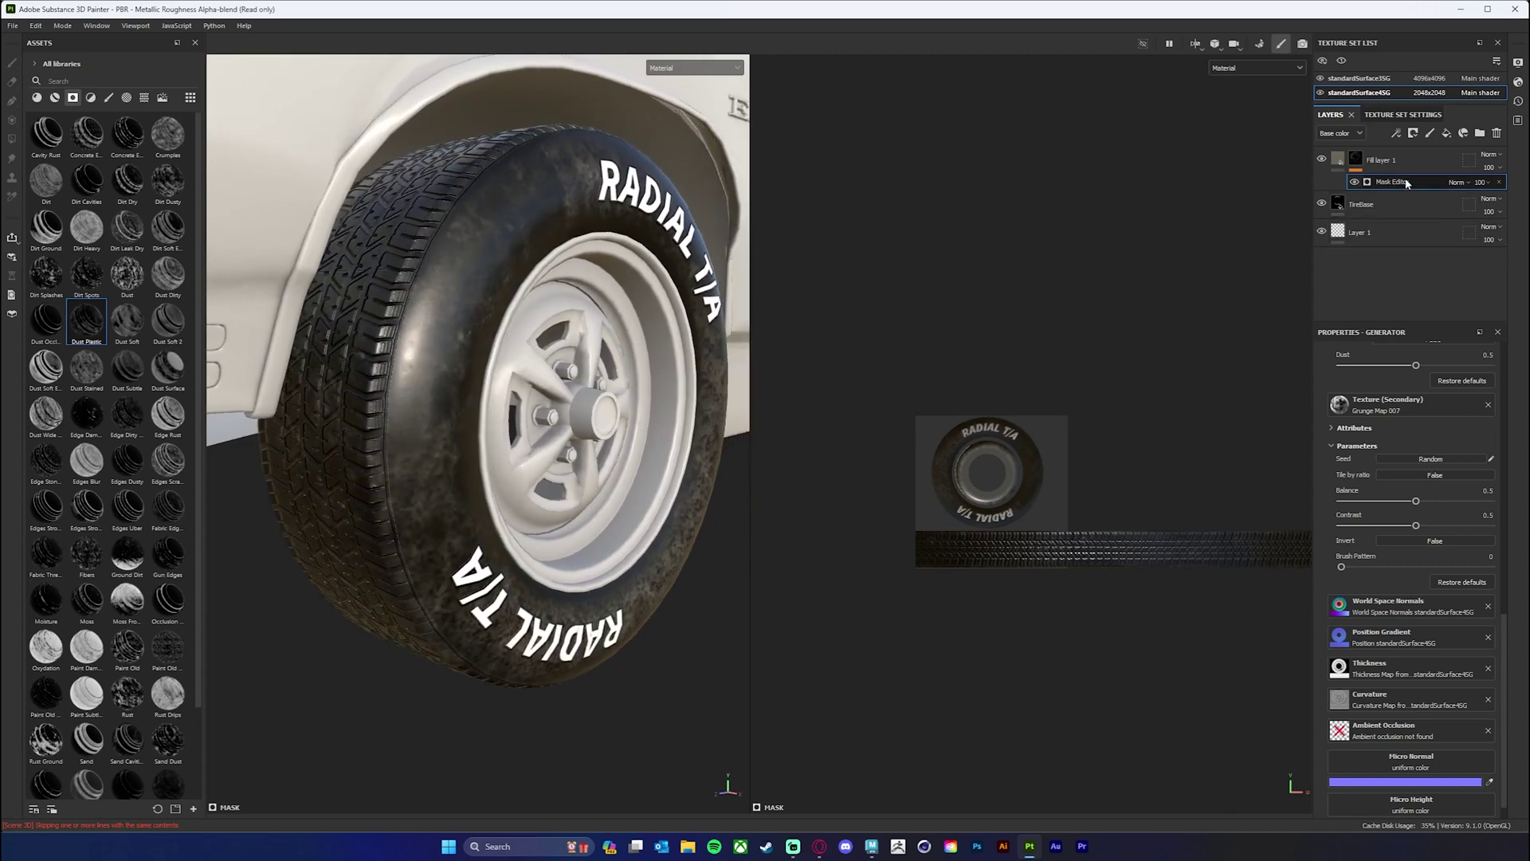
{"action": "mouse_move", "coordinate": [1415, 502]}
{"action": "left_mouse_down"}
{"action": "mouse_move", "coordinate": [1397, 530]}
{"action": "mouse_move", "coordinate": [1411, 530]}
{"action": "mouse_move", "coordinate": [1385, 529]}
{"action": "mouse_move", "coordinate": [1425, 532]}
{"action": "left_mouse_up"}
{"action": "left_click_drag", "start_coordinate": [1341, 567], "coordinate": [1339, 568]}
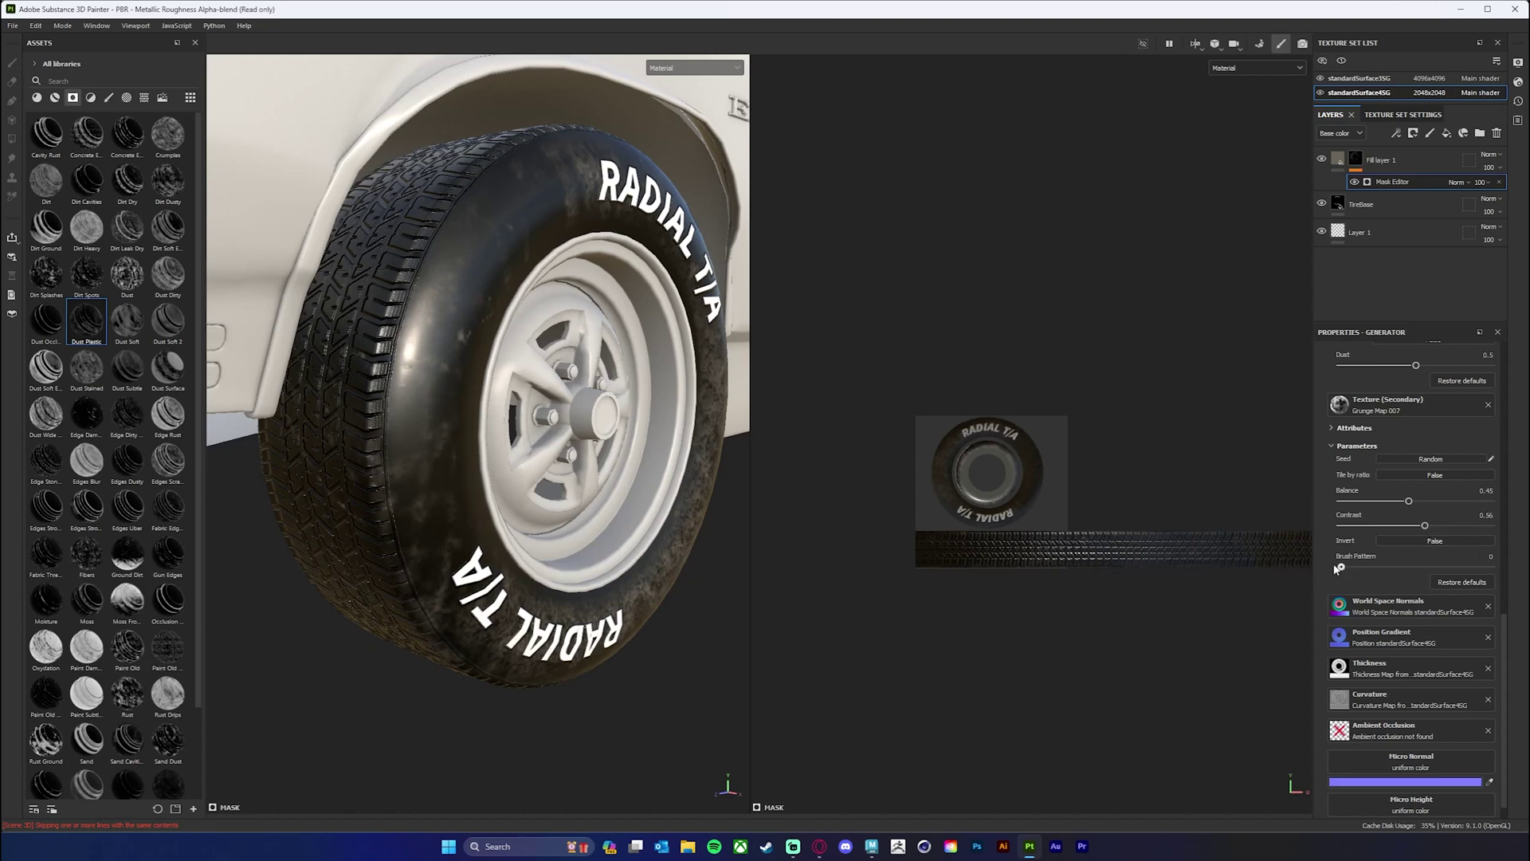
- Set the mask's Plastic Dust texture to a balance of 0.48 and a dust amount of 0.44
{"action": "scroll", "coordinate": [1418, 498], "scroll_direction": "up", "scroll_amount": 3}
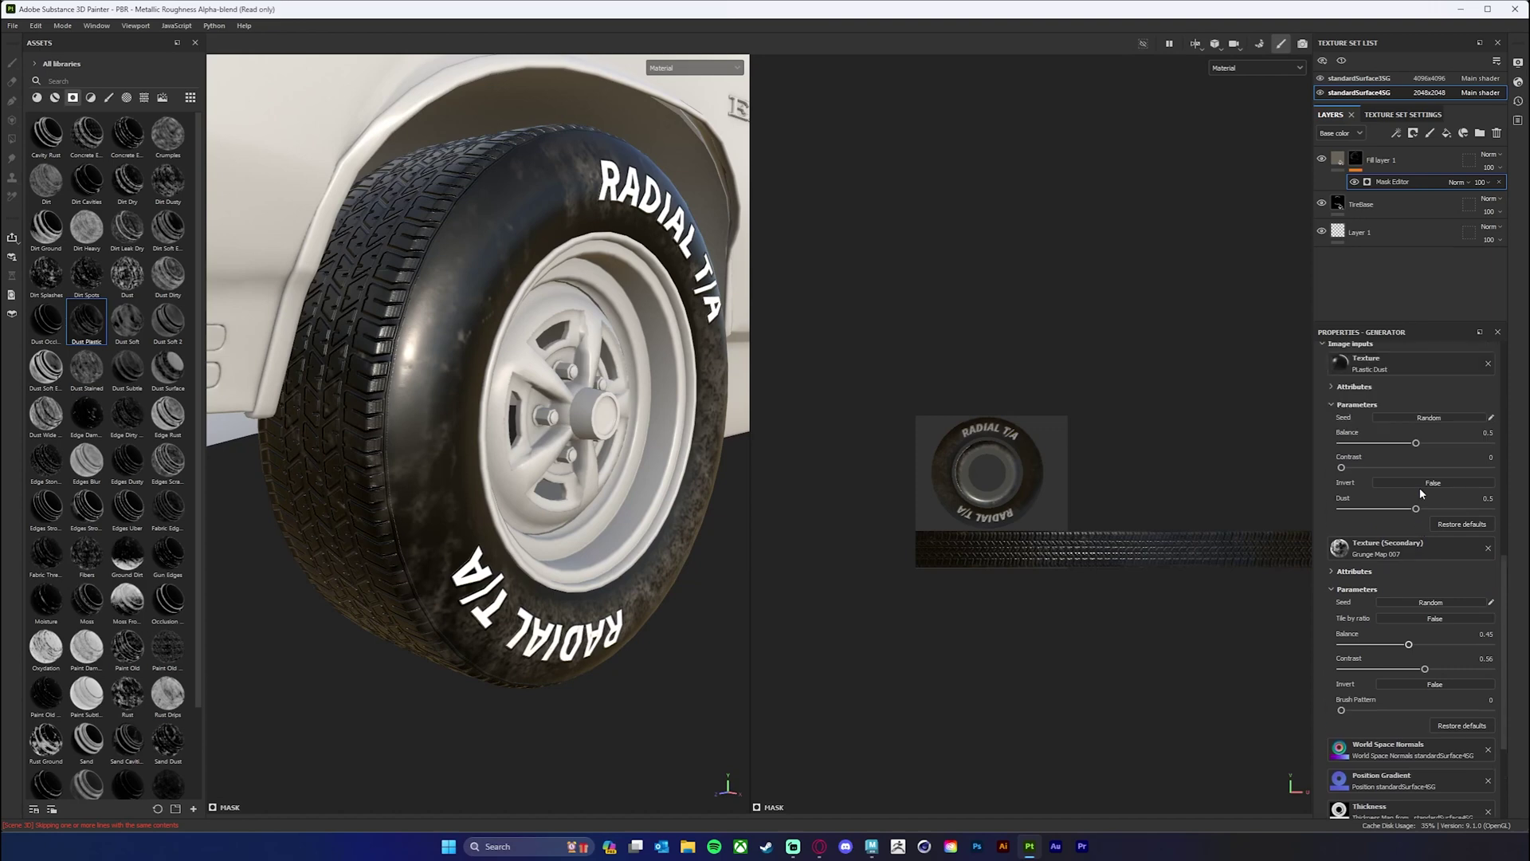
{"action": "mouse_move", "coordinate": [1416, 443]}
{"action": "left_mouse_down"}
{"action": "mouse_move", "coordinate": [1396, 445]}
{"action": "mouse_move", "coordinate": [1415, 443]}
{"action": "left_mouse_up"}
{"action": "mouse_move", "coordinate": [1415, 509]}
{"action": "left_mouse_down"}
{"action": "mouse_move", "coordinate": [1390, 510]}
{"action": "mouse_move", "coordinate": [1408, 514]}
{"action": "left_mouse_up"}
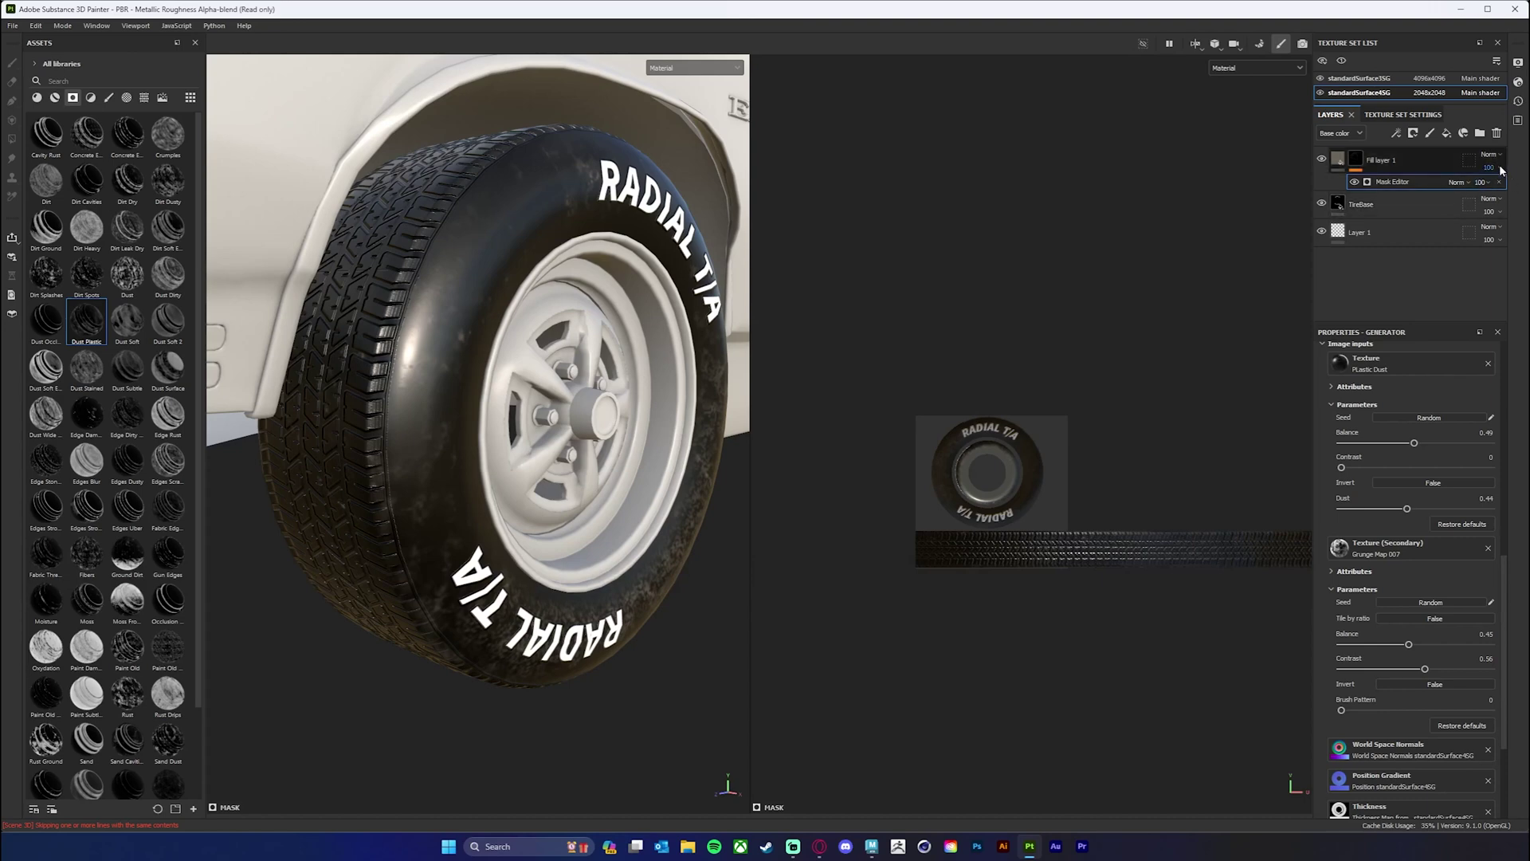
- Reduce the dust fill layer's opacity to 44 and inspect the tires on the whole car in a 3D-only view
{"action": "left_click_drag", "start_coordinate": [1511, 169], "coordinate": [1497, 172]}
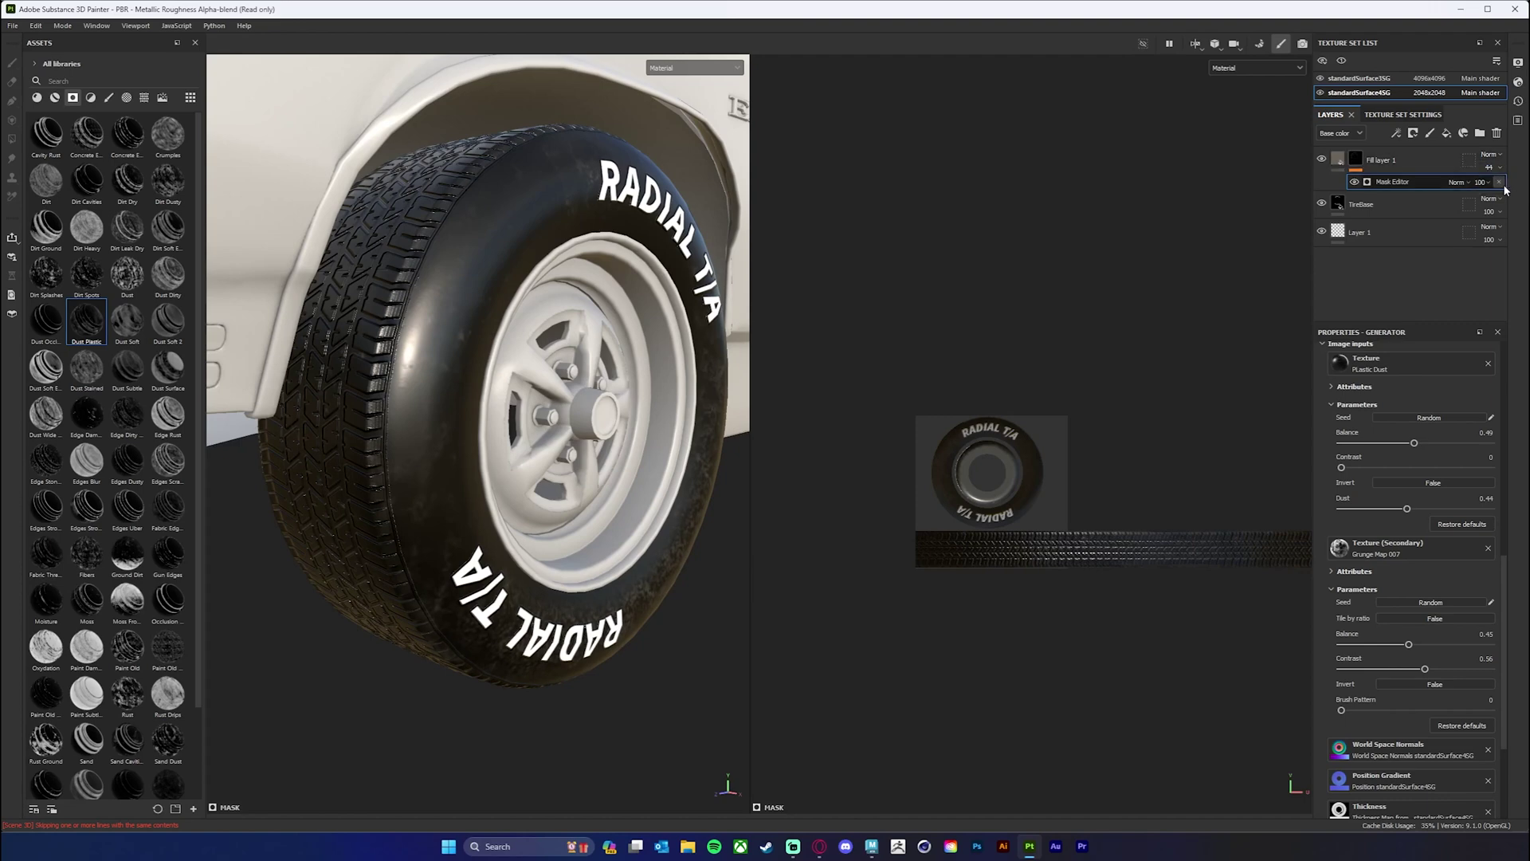
{"action": "key", "text": "F2"}
{"action": "left_click_drag", "start_coordinate": [963, 608], "coordinate": [1144, 596], "text": "alt"}
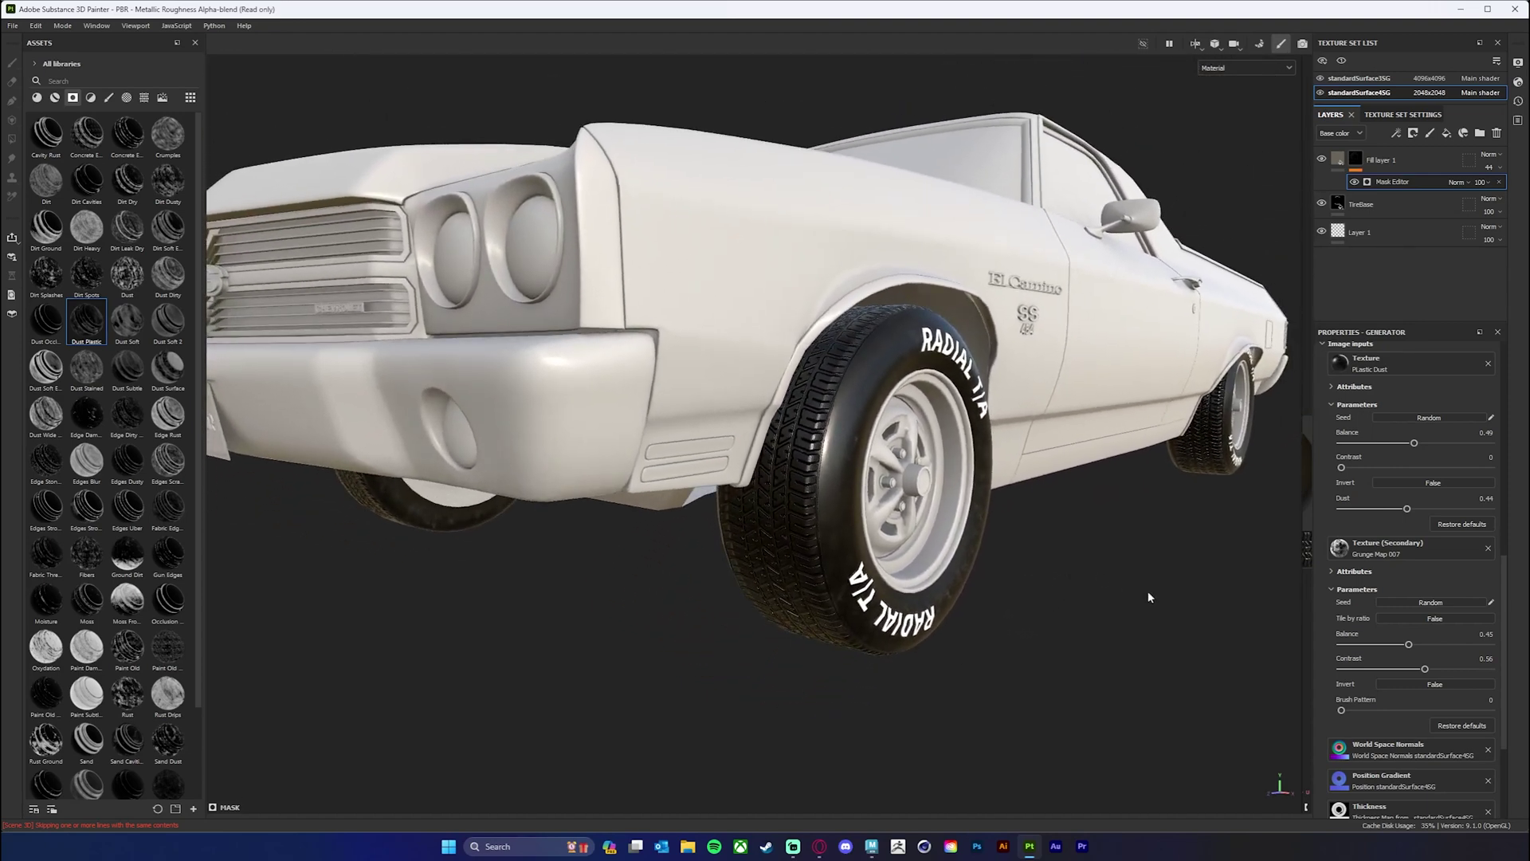